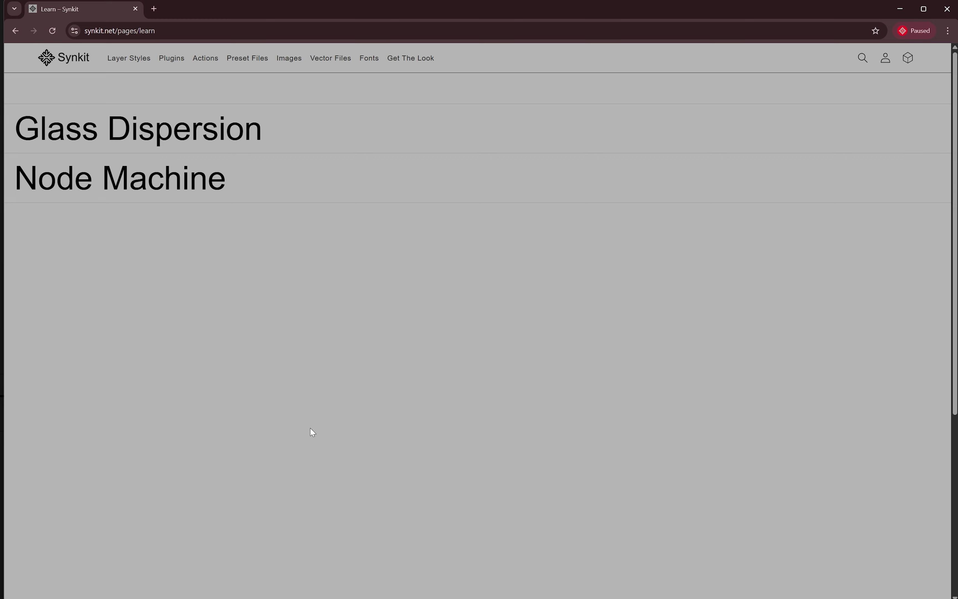
Step: Browse the Synkit website, including the Node Machine product page and the Photoshop layer styles collection
click(155, 129)
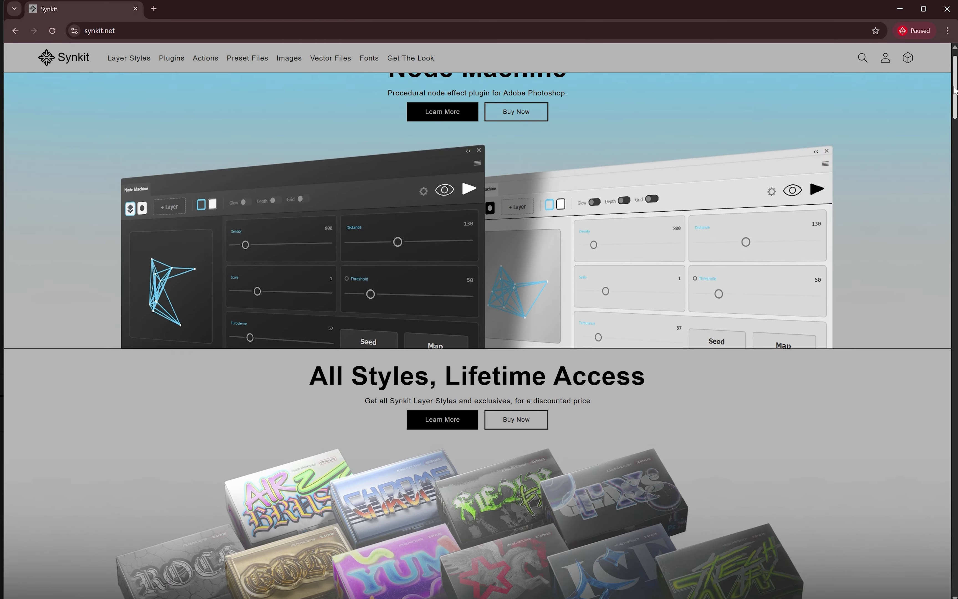
scroll(955, 91, down, 15)
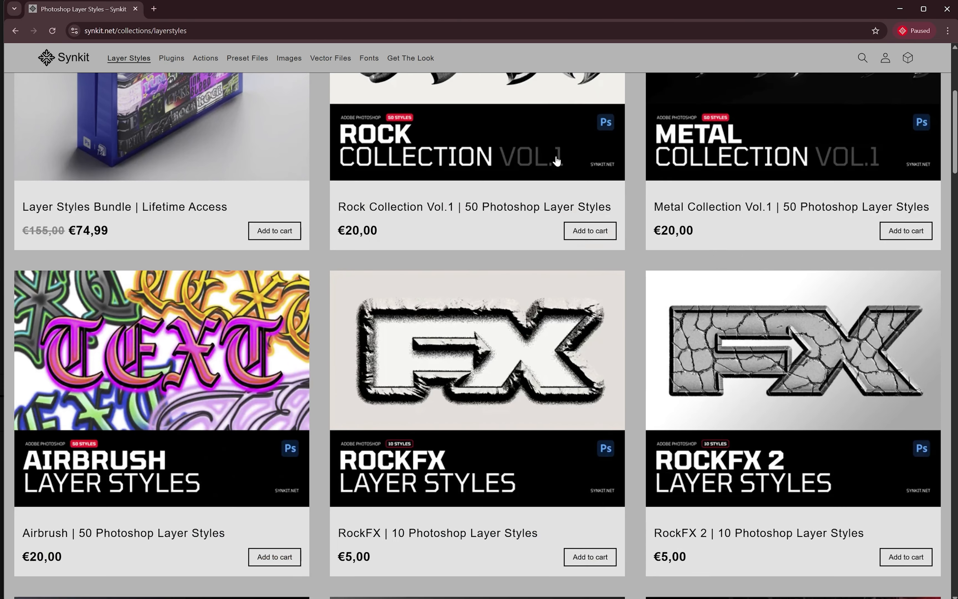
scroll(638, 180, down, 10)
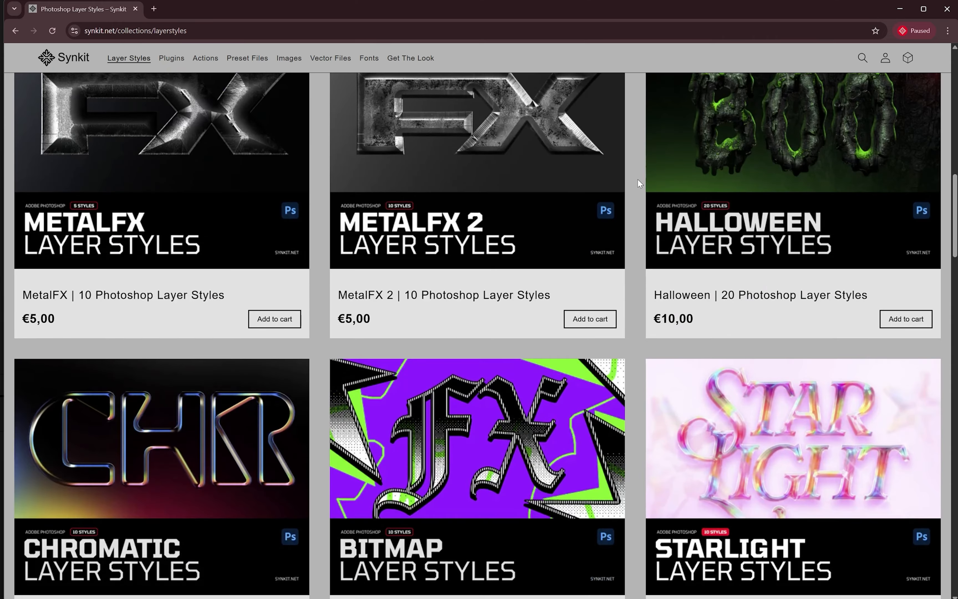
scroll(638, 179, down, 5)
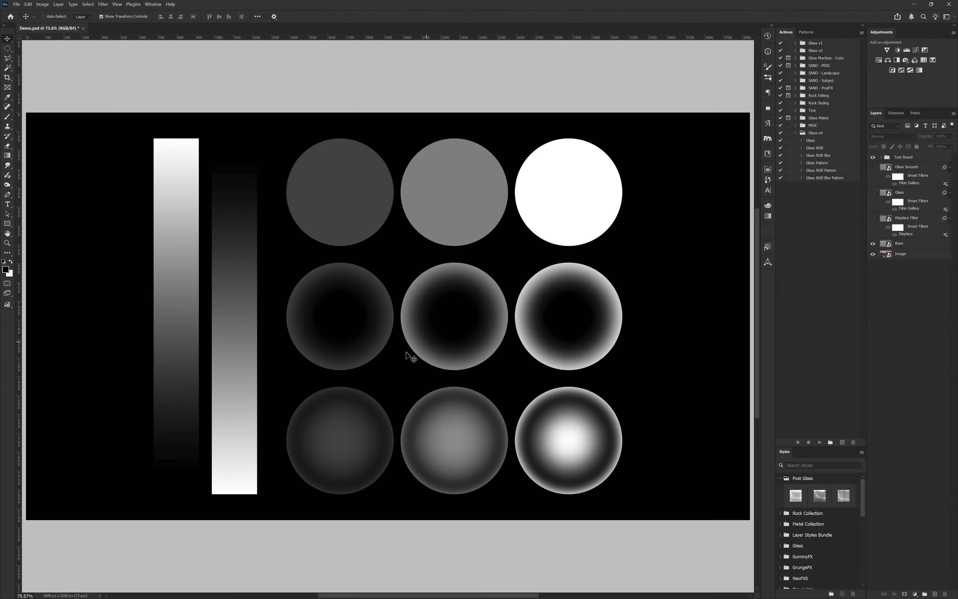
Step: Hide the Test Board group, show the Displace Filter layer over the stripes and select that layer
click(874, 157)
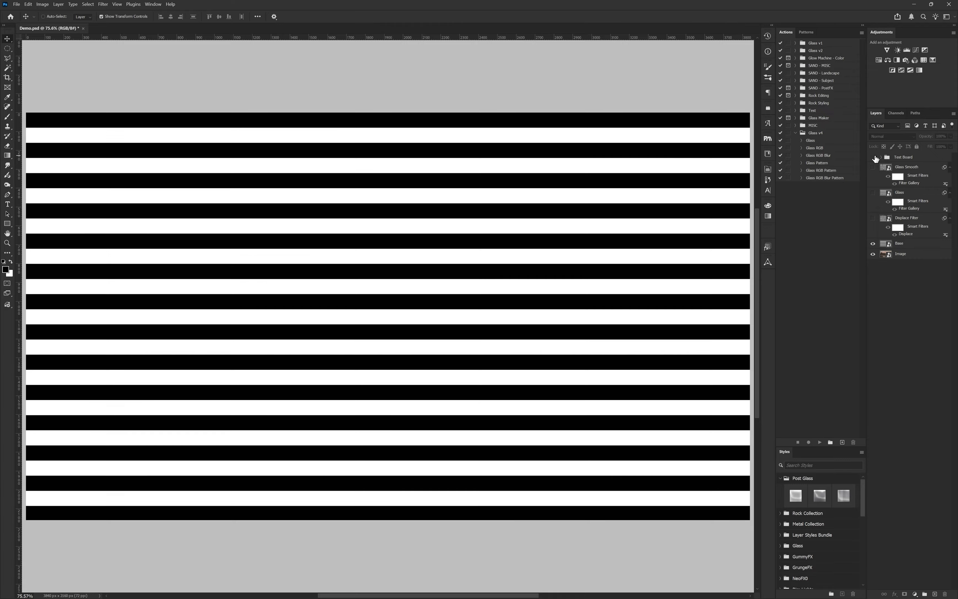
click(873, 219)
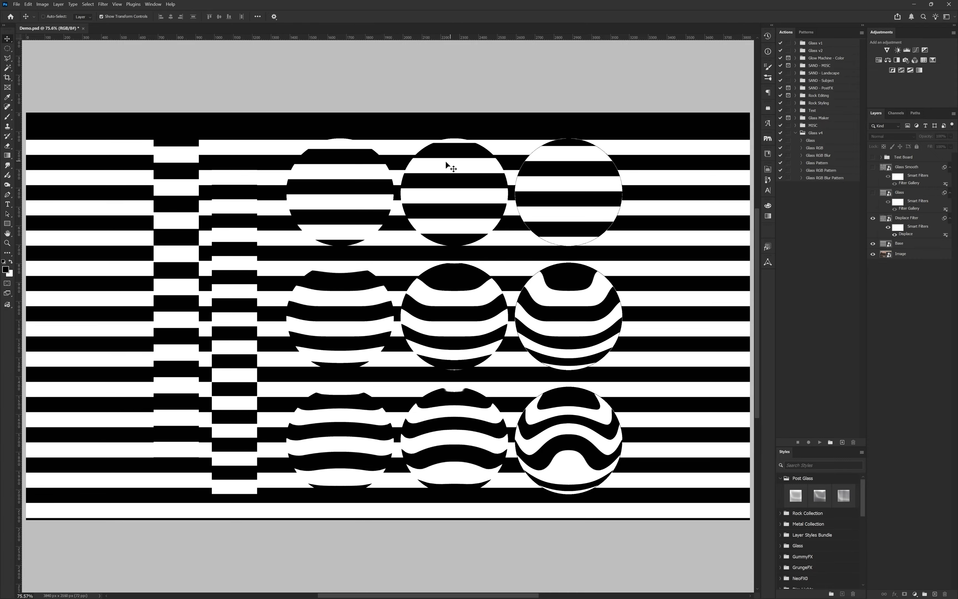
click(907, 221)
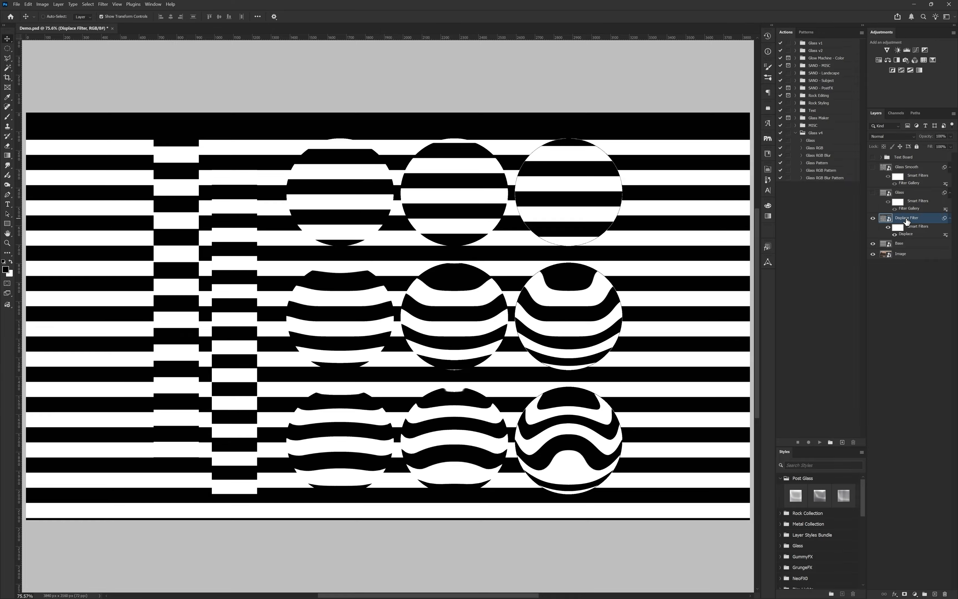
click(951, 137)
mouse_move(953, 146)
mouse_down()
mouse_move(920, 148)
mouse_move(953, 146)
mouse_up()
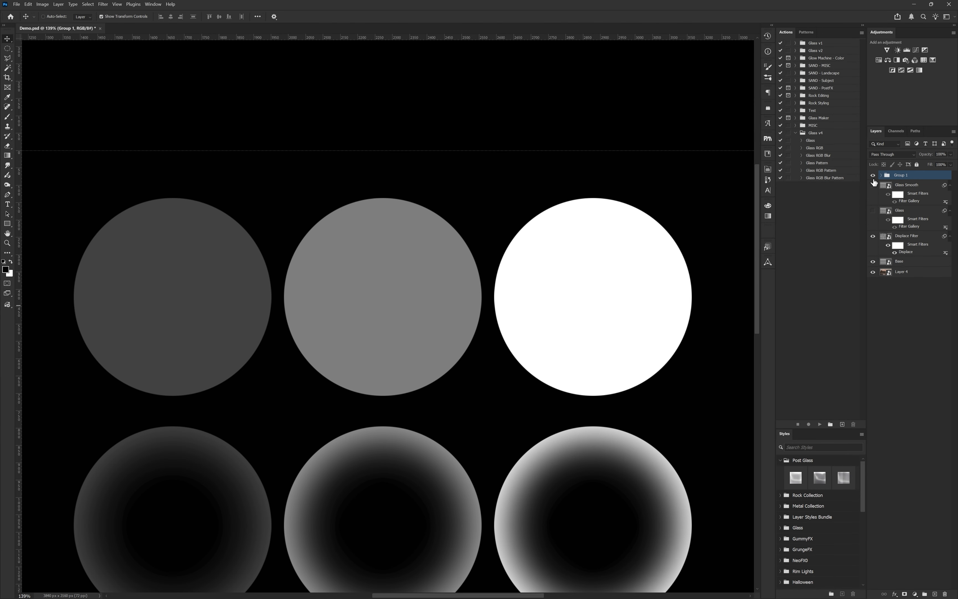
Step: Toggle the grayscale test shapes group on and off to compare the displacement map with the displaced stripes
click(873, 176)
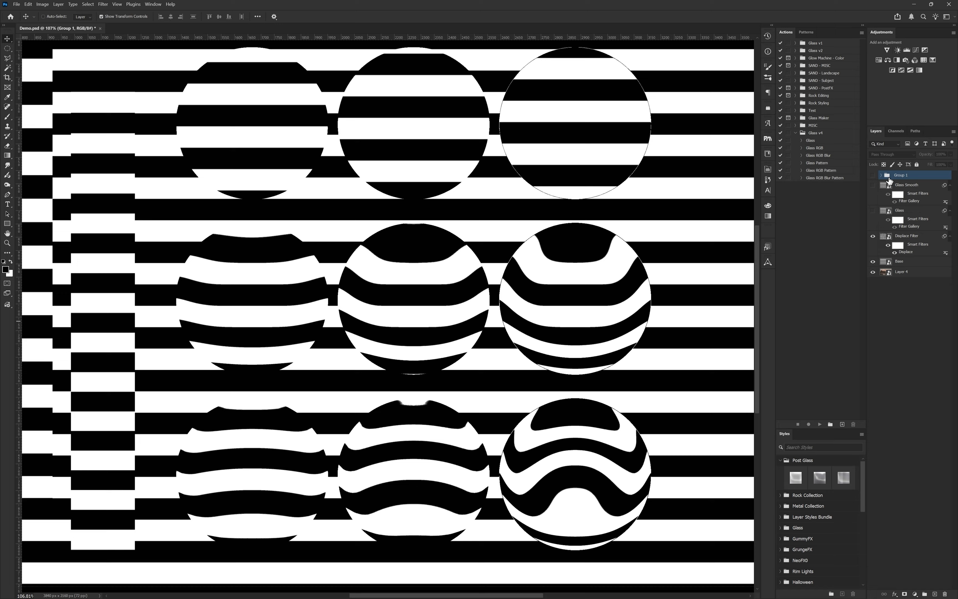
click(873, 174)
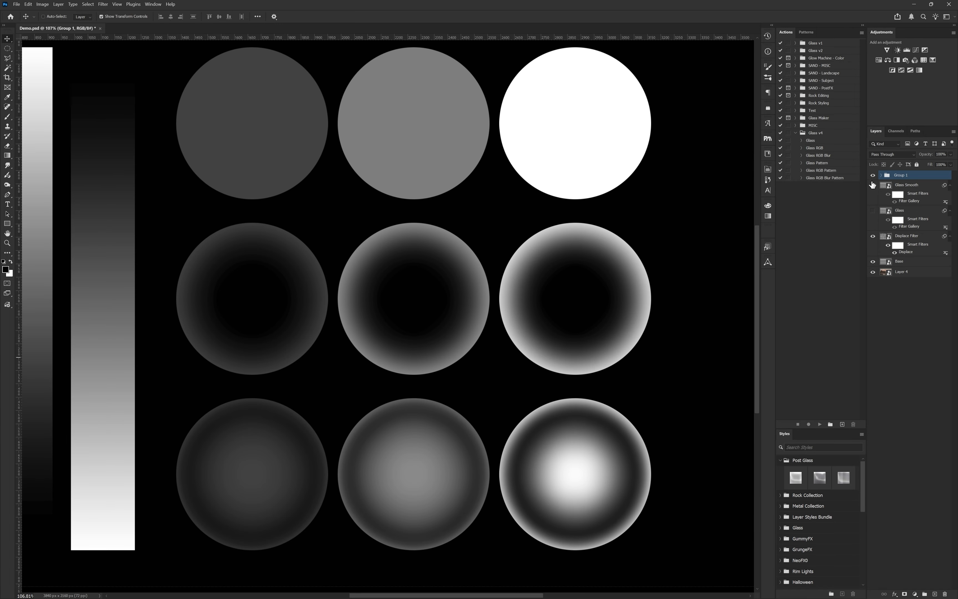
click(874, 175)
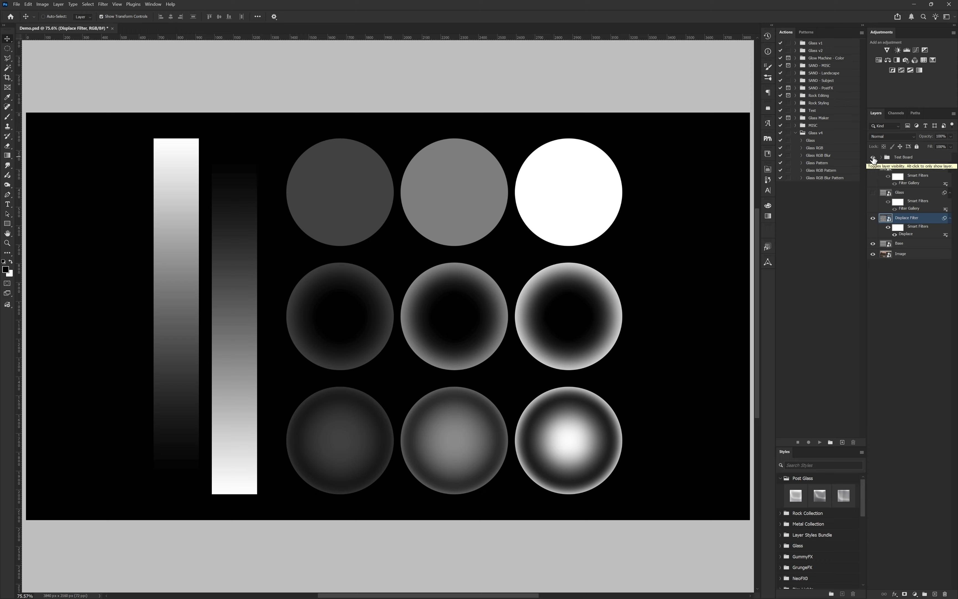
click(873, 158)
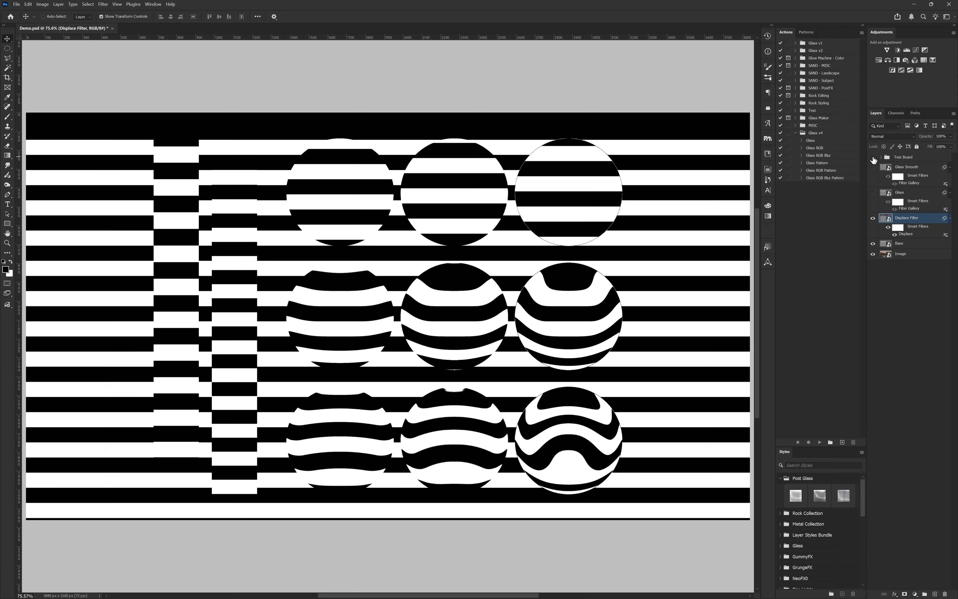
Step: Show the Glass layer, turn the Test Board group back on and examine the antialiased edge of the white circle up close
click(874, 194)
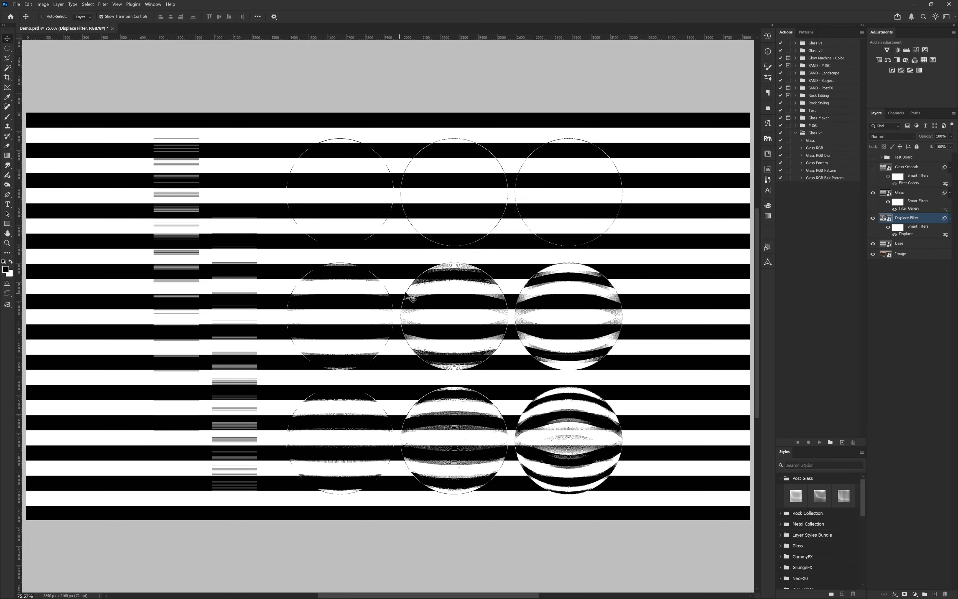
click(874, 158)
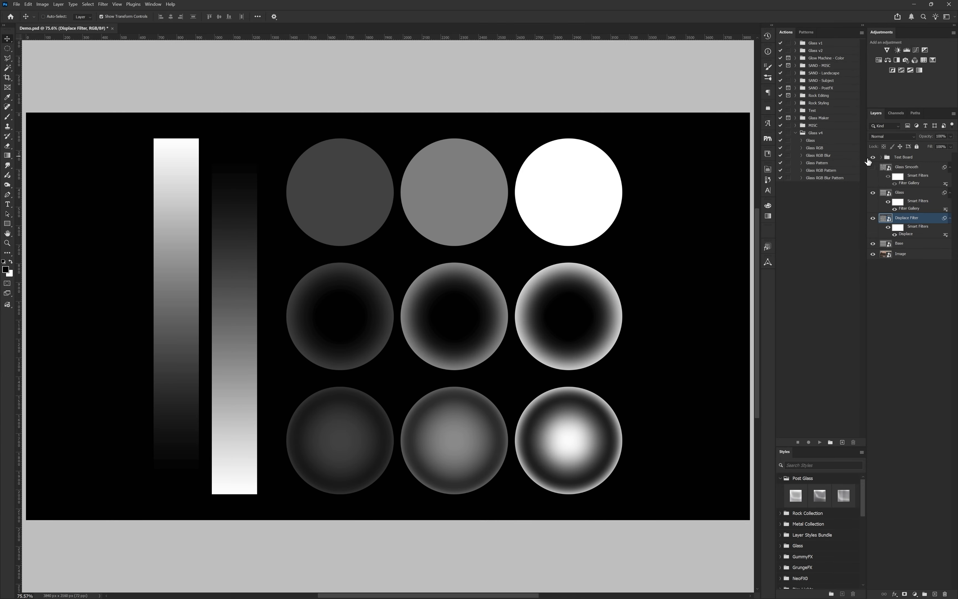
key(z)
drag(614, 163, 699, 154)
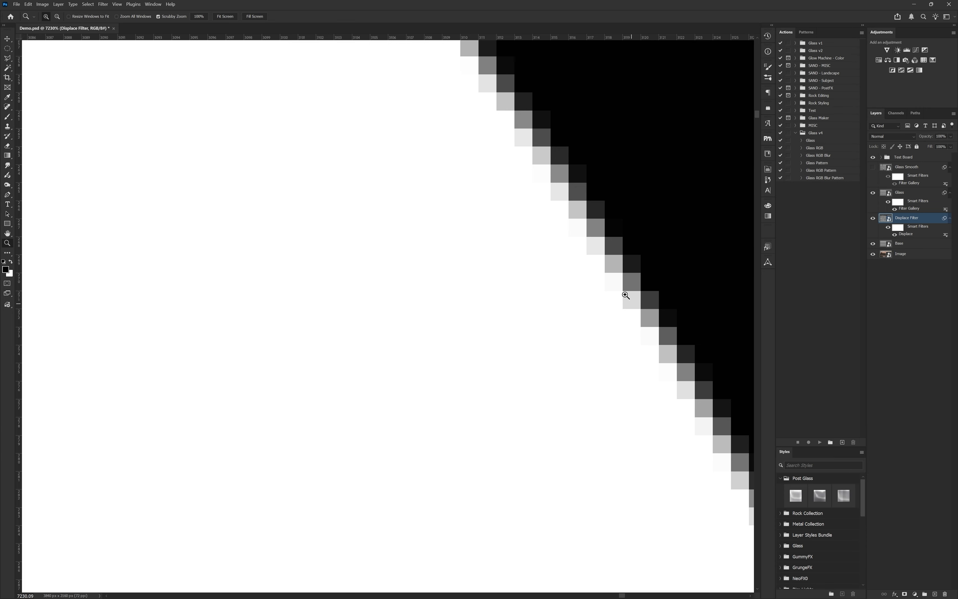
key(ctrl+0)
Step: Show the Glass Smooth layer and toggle the Test Board group to compare its distortion with the map
click(874, 168)
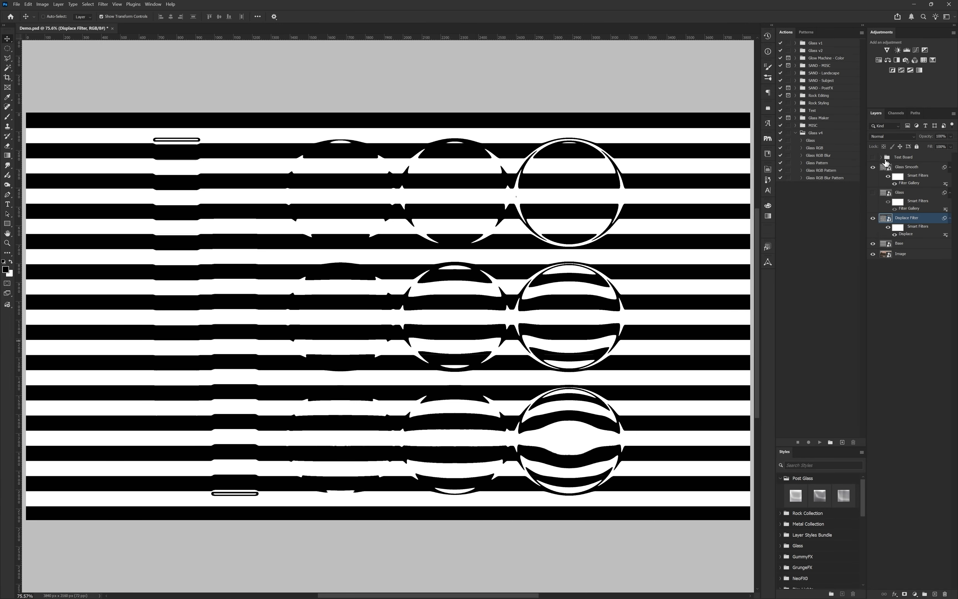
click(873, 157)
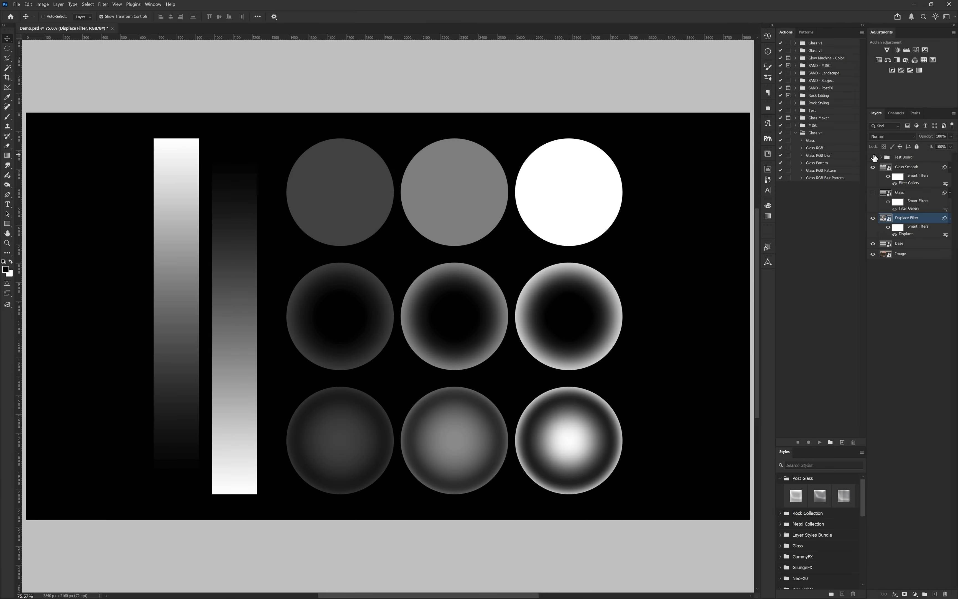
click(873, 157)
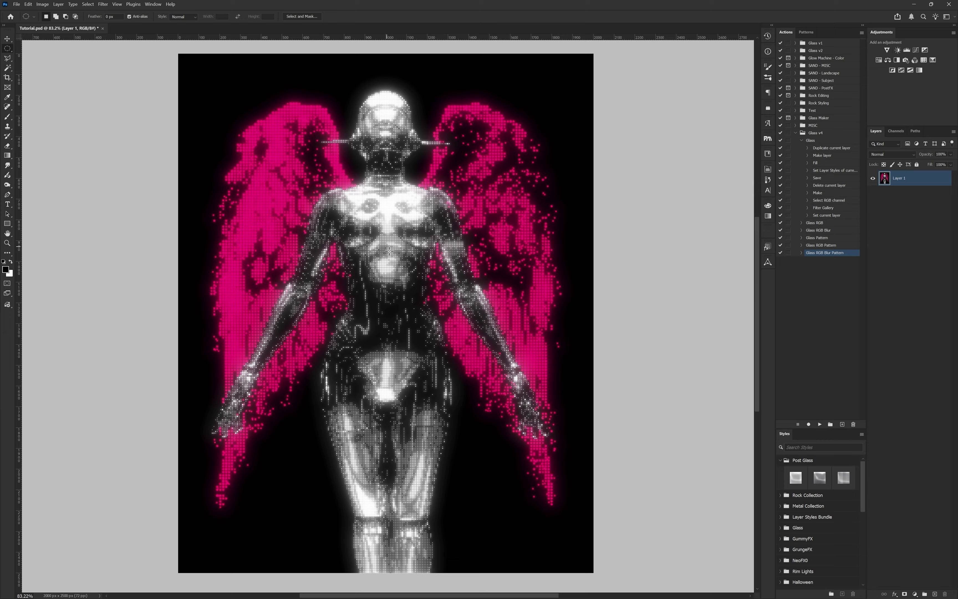
Step: Make a circular selection over the figure's torso and start recording a new action named Glass in the Glass v4 set
drag(375, 284, 533, 154)
click(842, 424)
text(Glass)
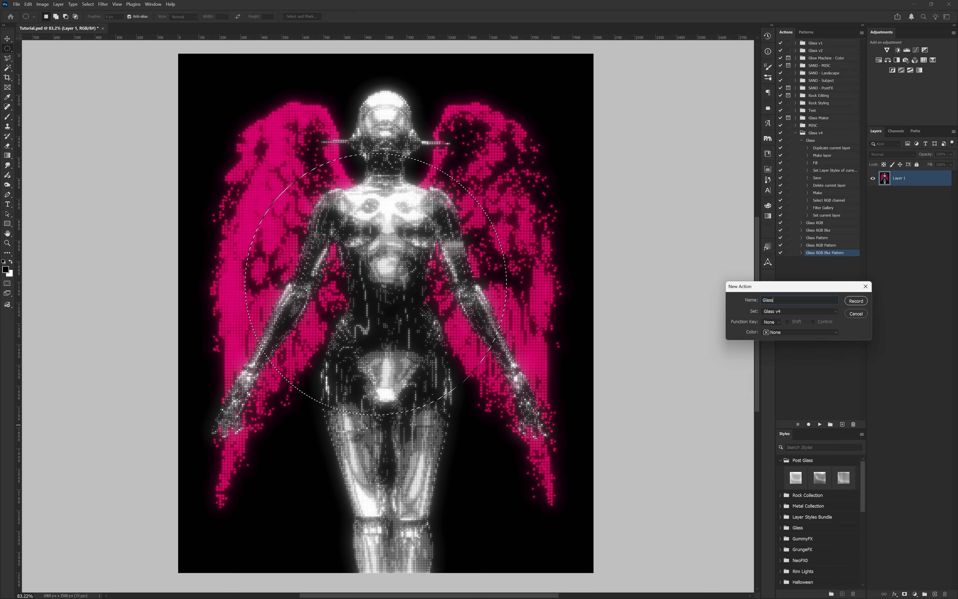
key(Return)
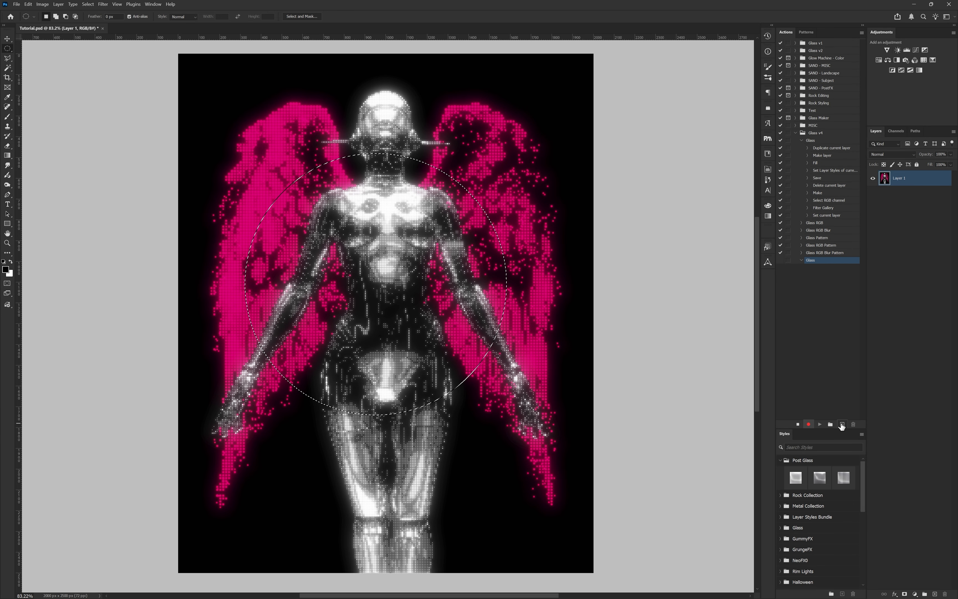
Step: Duplicate Layer 1 within Tutorial.psd and name the copy Duplicate
right_click(918, 179)
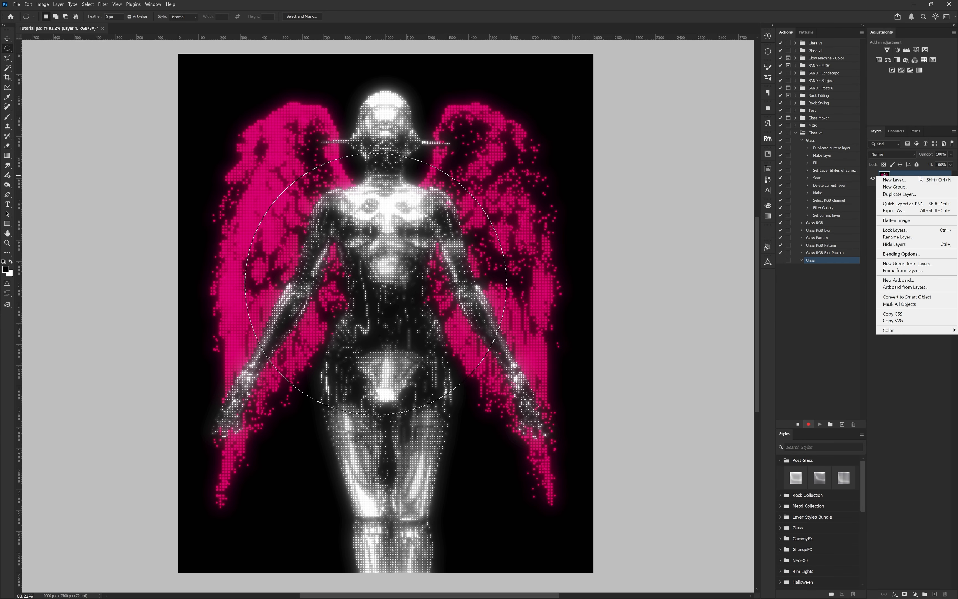
click(916, 195)
text(D)
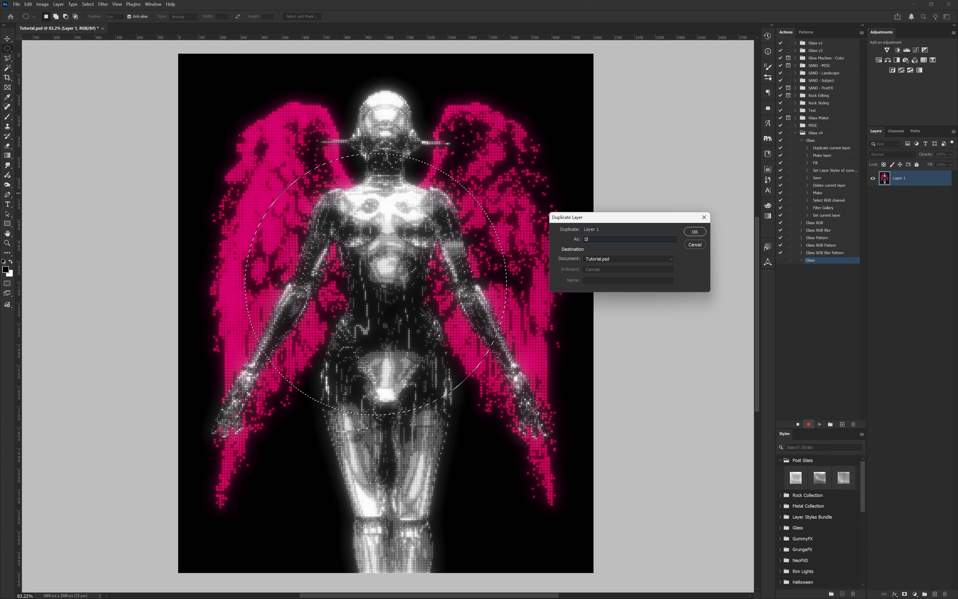
text(uplicate)
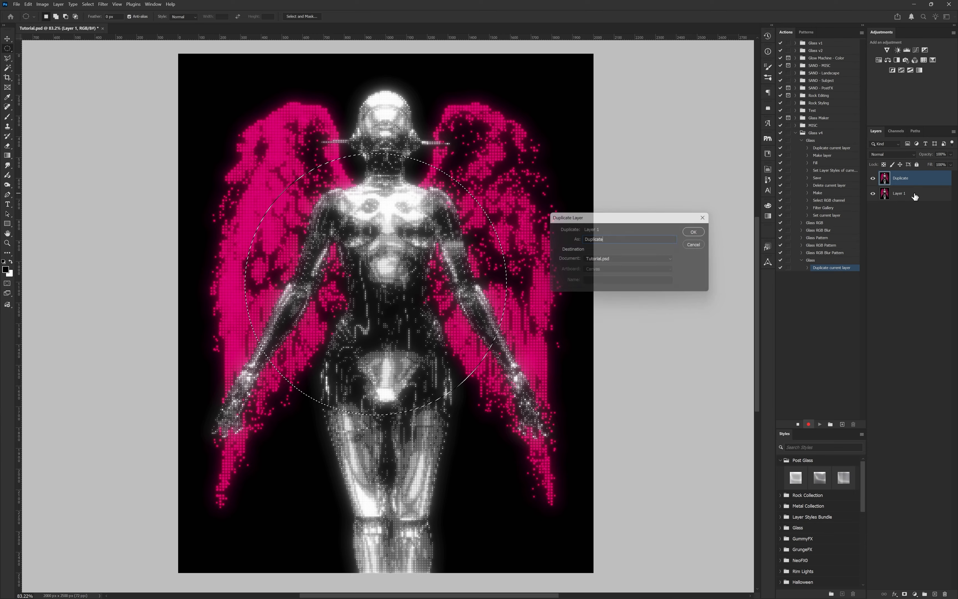
key(Return)
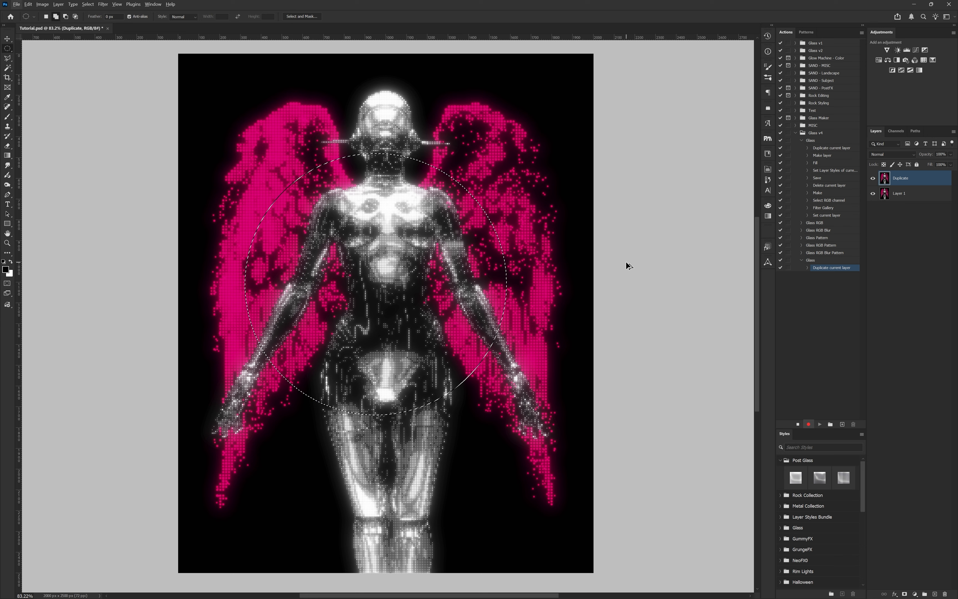
Step: Add a new layer named Effect and fill the circular selection on it with black
key(ctrl+shift+alt+n)
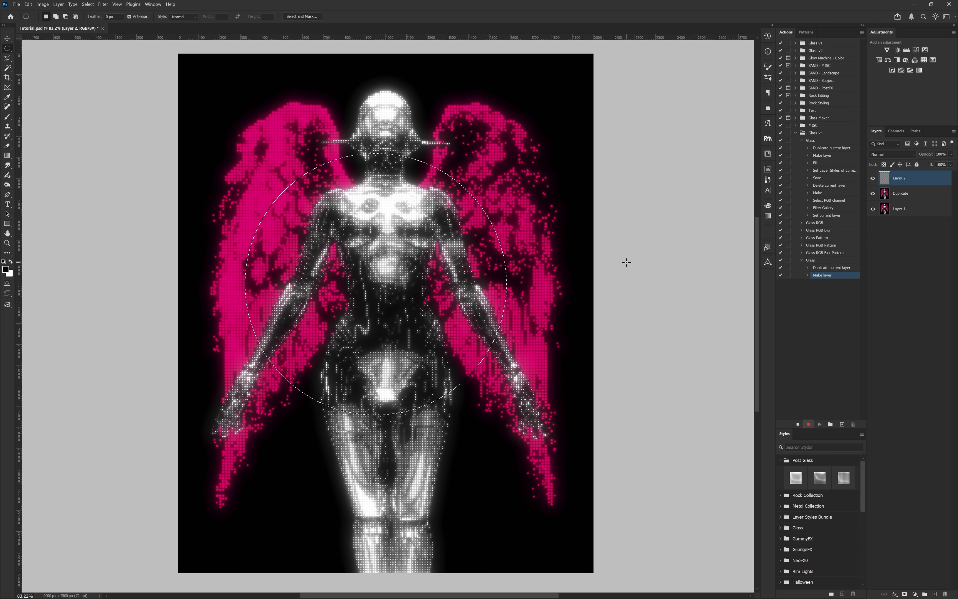
double_click(900, 180)
key(Return)
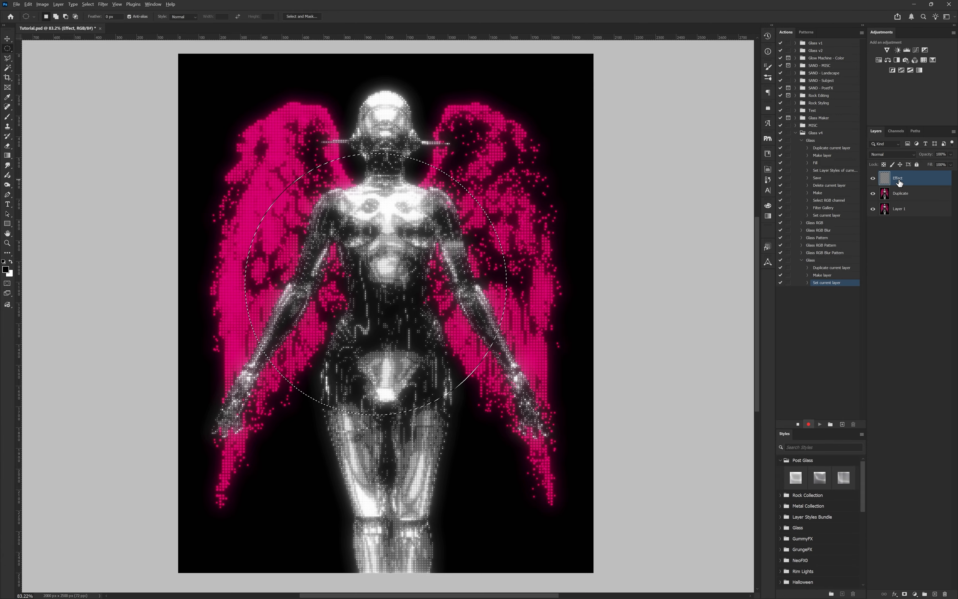
key(alt+BackSpace)
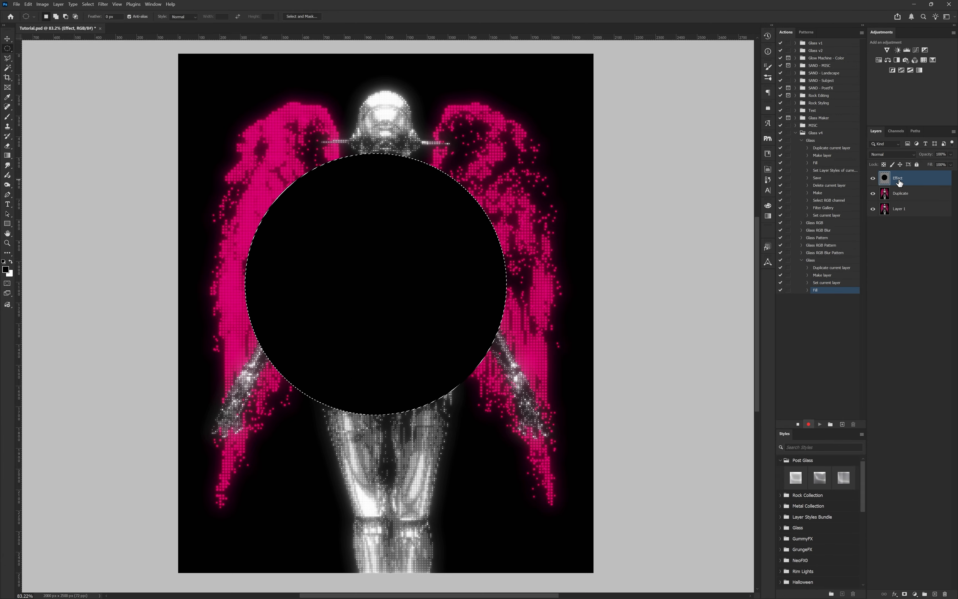
Step: Apply a white 79 px inner shadow, a white center-sourced 250 px inner glow and a black color overlay to the Effect layer
double_click(916, 180)
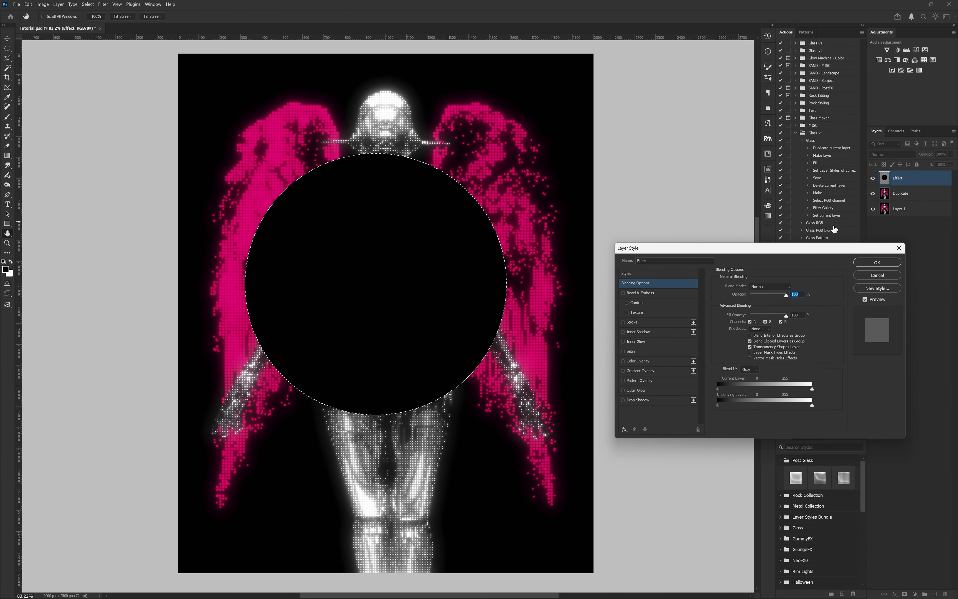
click(647, 328)
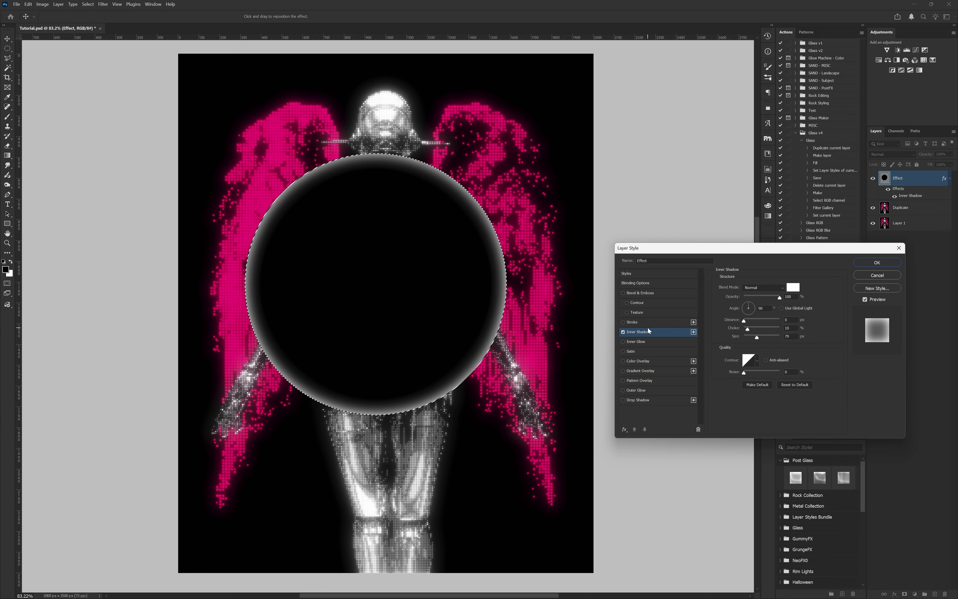
click(652, 341)
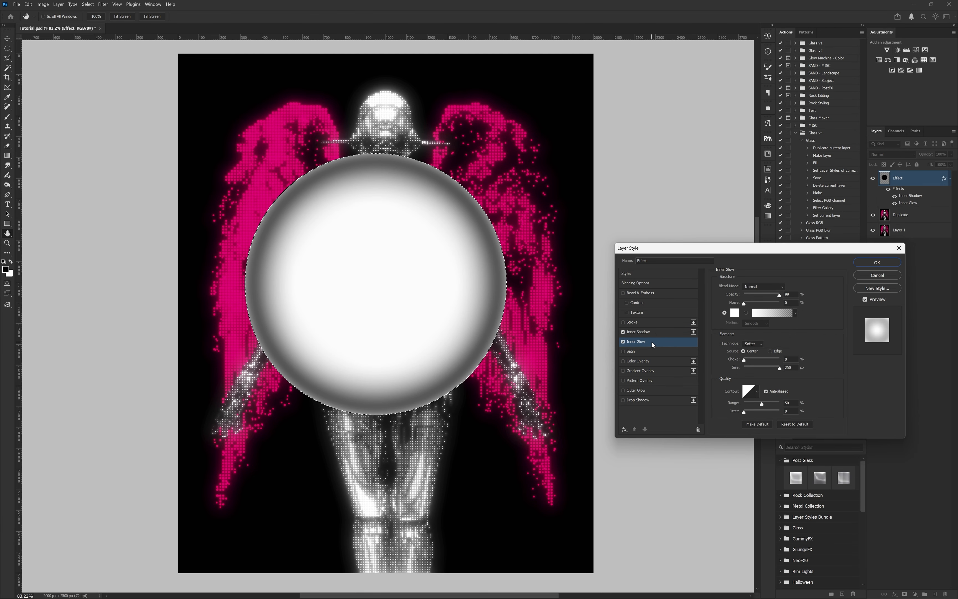
click(644, 361)
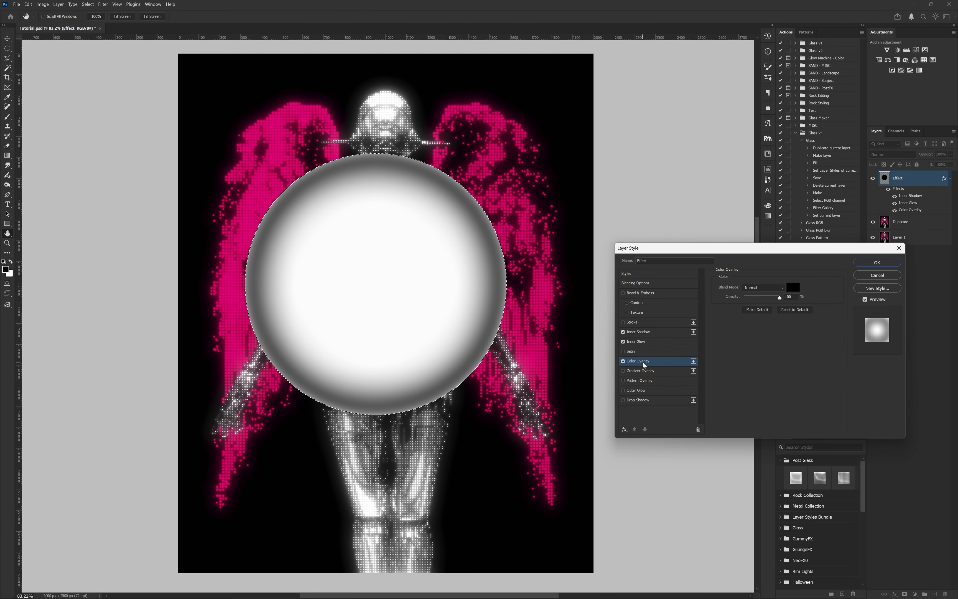
click(869, 266)
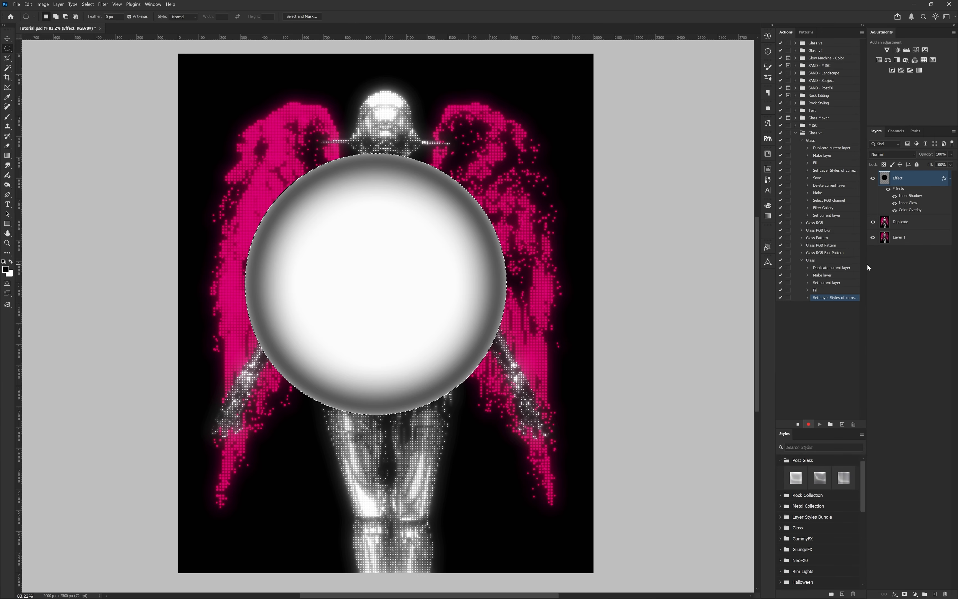
Step: Save the document as Tutorial in Photoshop format in the Tutorial > Save folder, replacing the existing file
key(ctrl+shift+s)
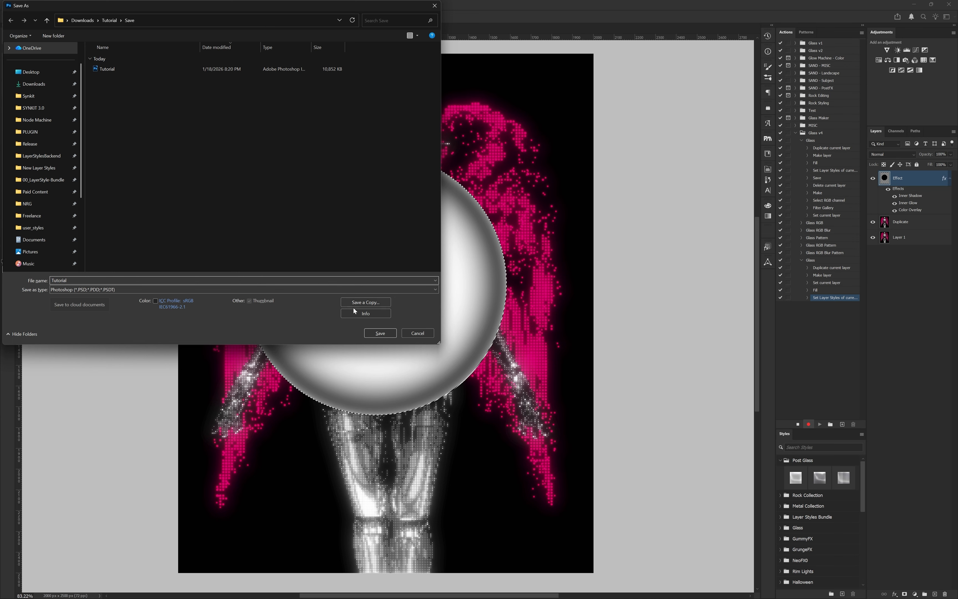
click(381, 333)
click(448, 237)
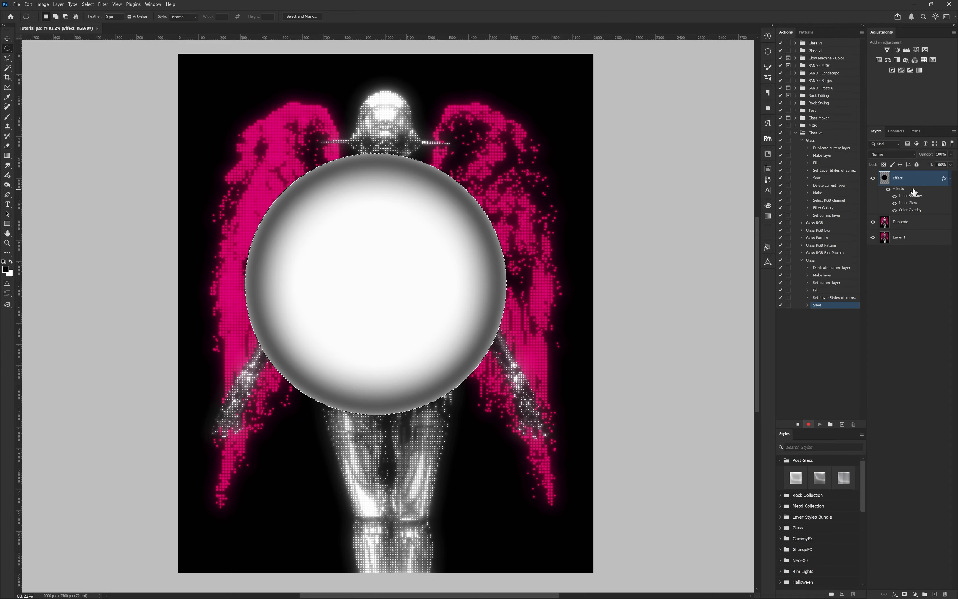
Step: Delete the Effect layer, mask the Duplicate layer with the circular selection and target its image instead of the mask
right_click(893, 179)
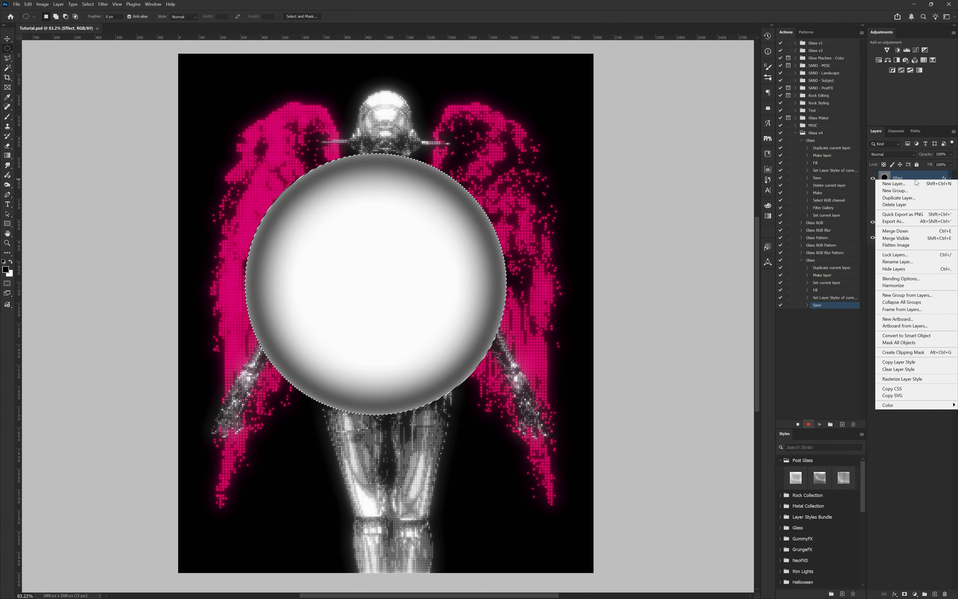
click(912, 205)
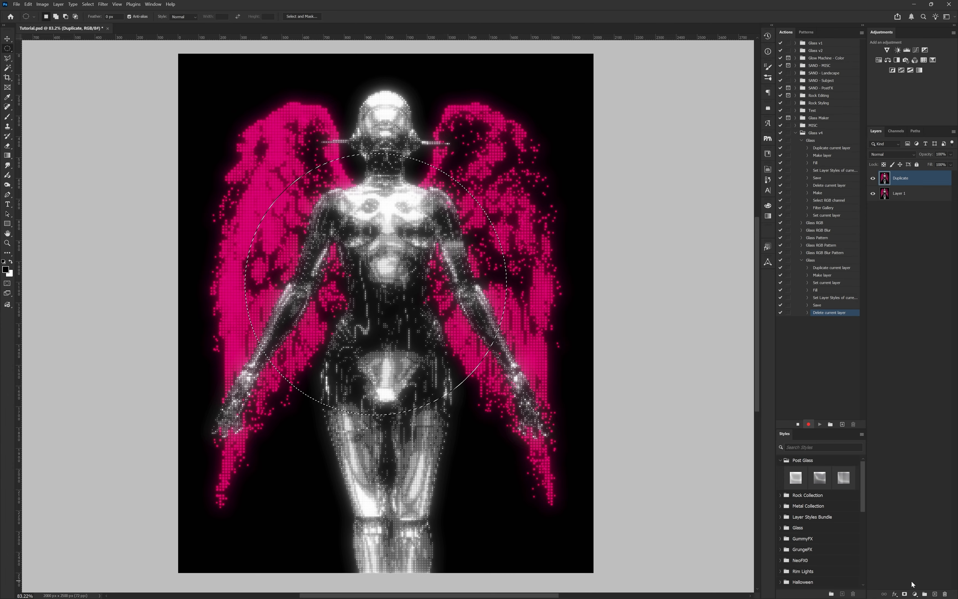
click(906, 594)
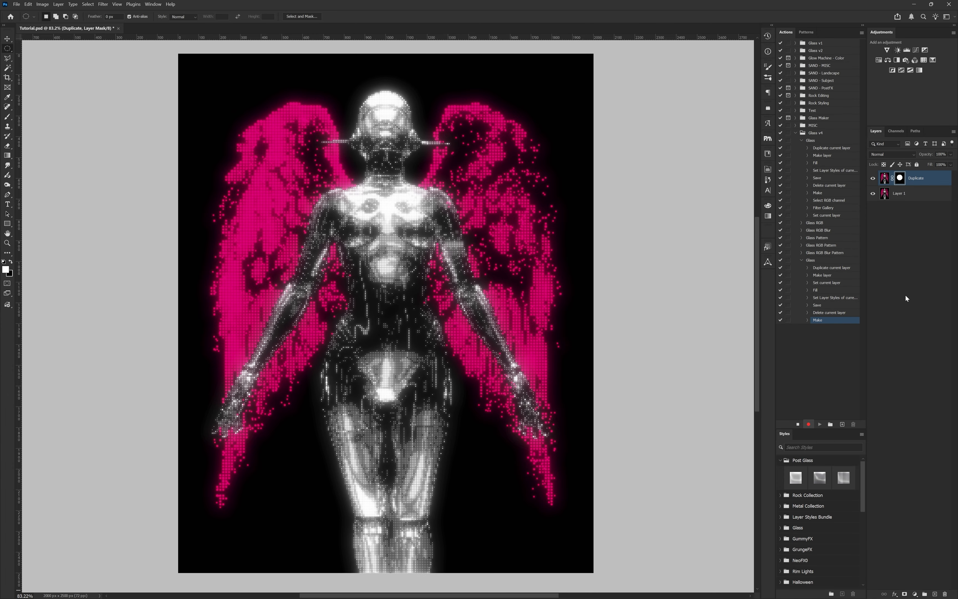
click(885, 180)
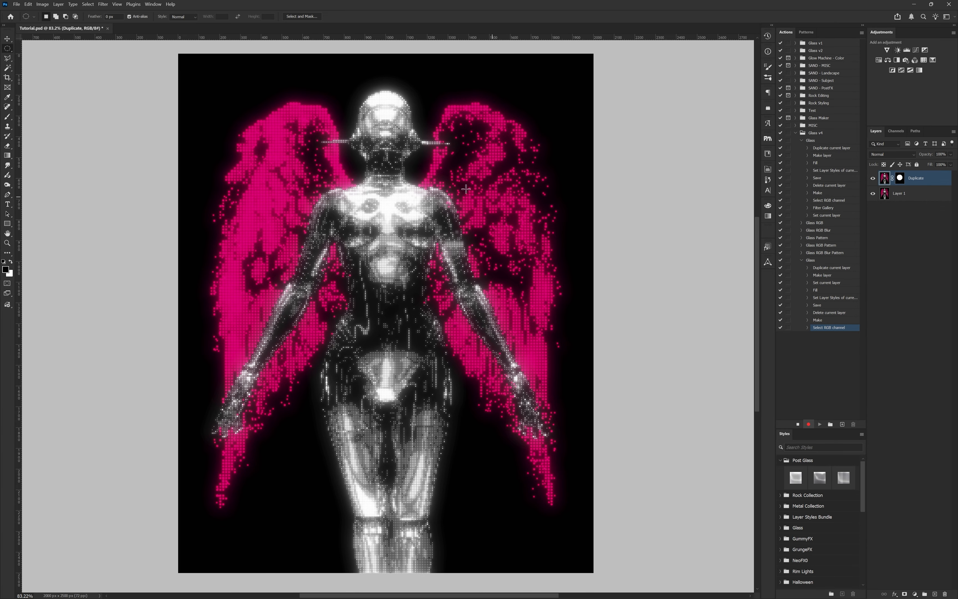
Step: Apply the Glass filter to the Duplicate layer with the saved Tutorial file as texture, distortion 20 and a reduced smoothness
click(103, 4)
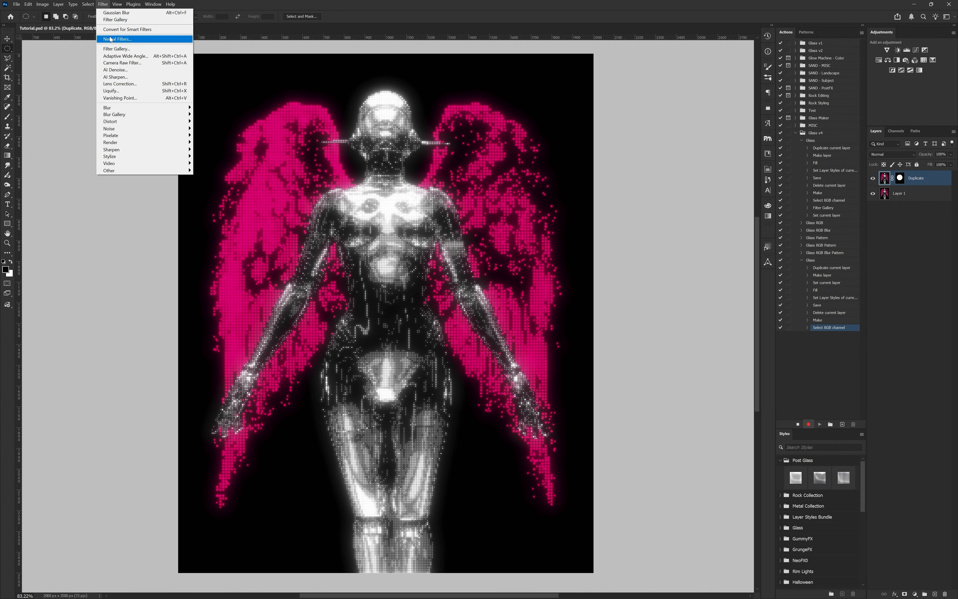
click(114, 49)
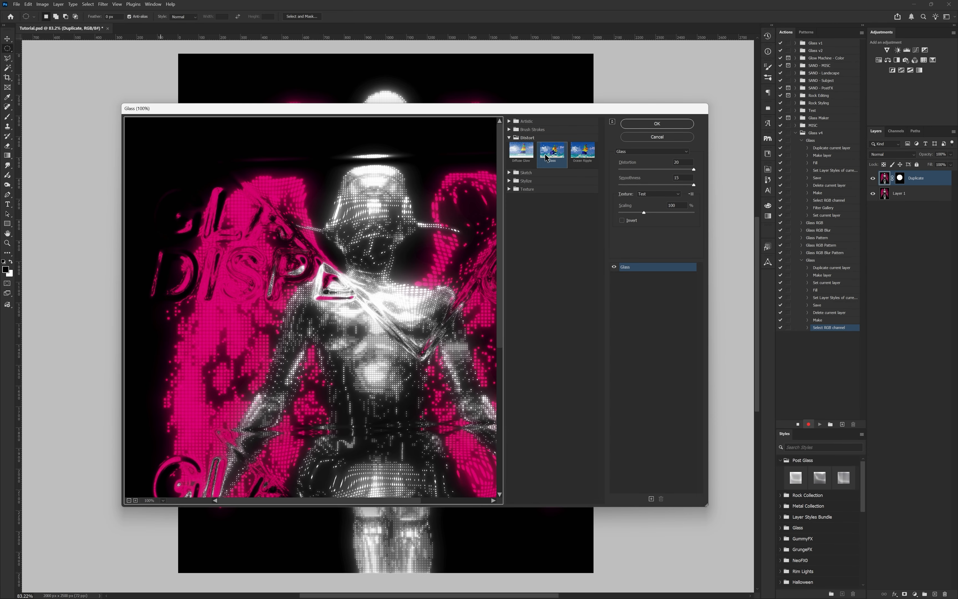
click(691, 194)
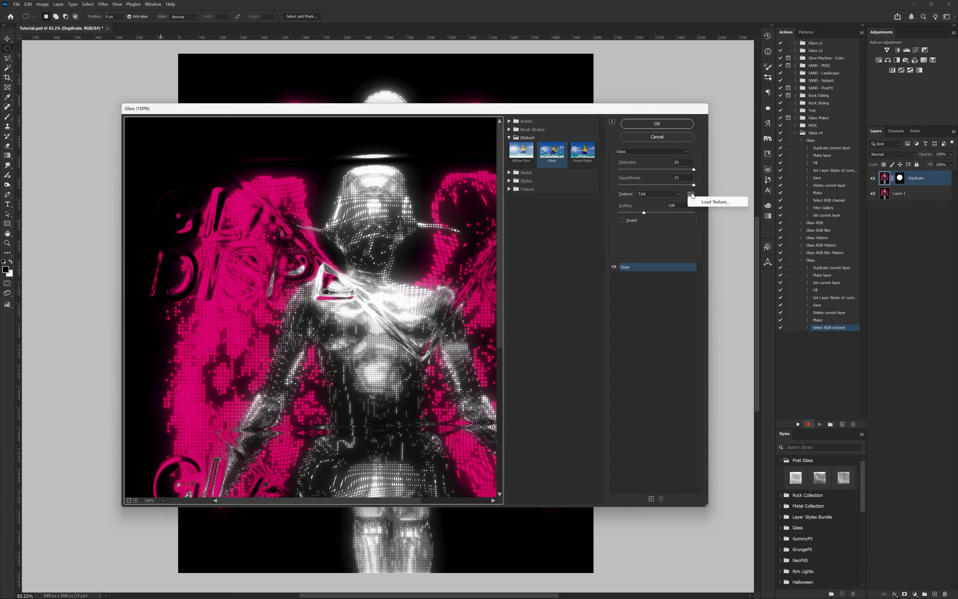
click(701, 204)
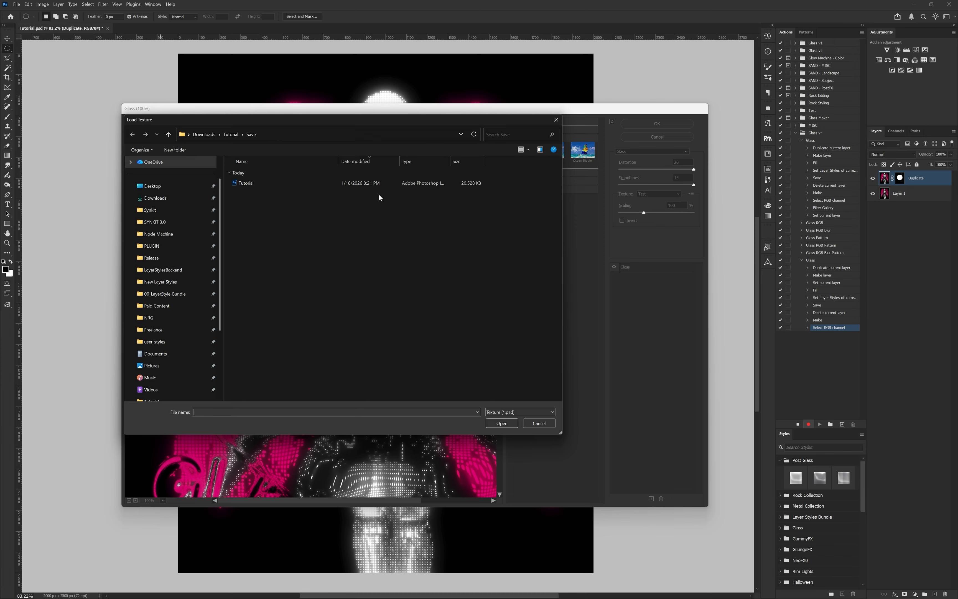
click(307, 183)
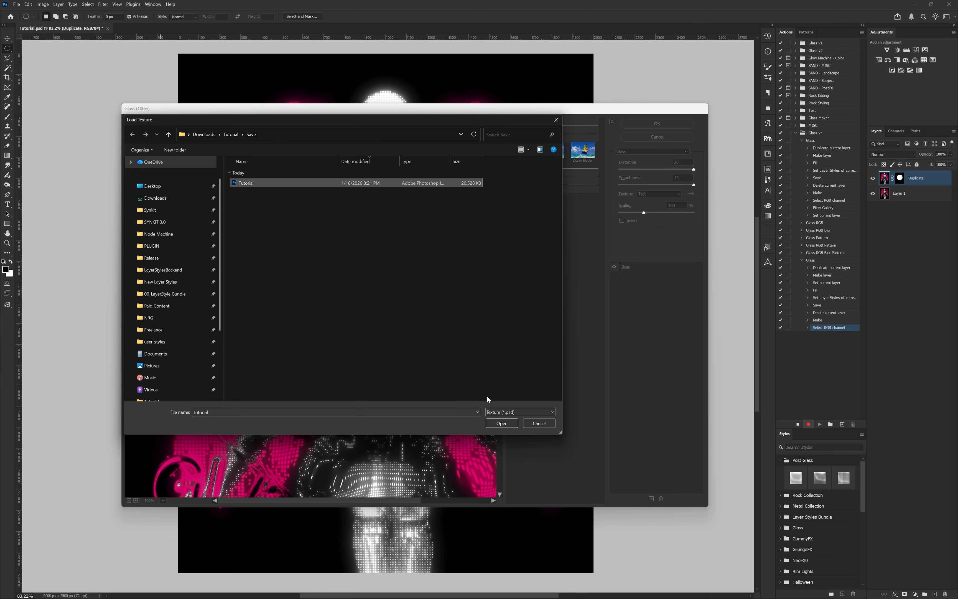
click(497, 422)
drag(432, 384, 388, 298)
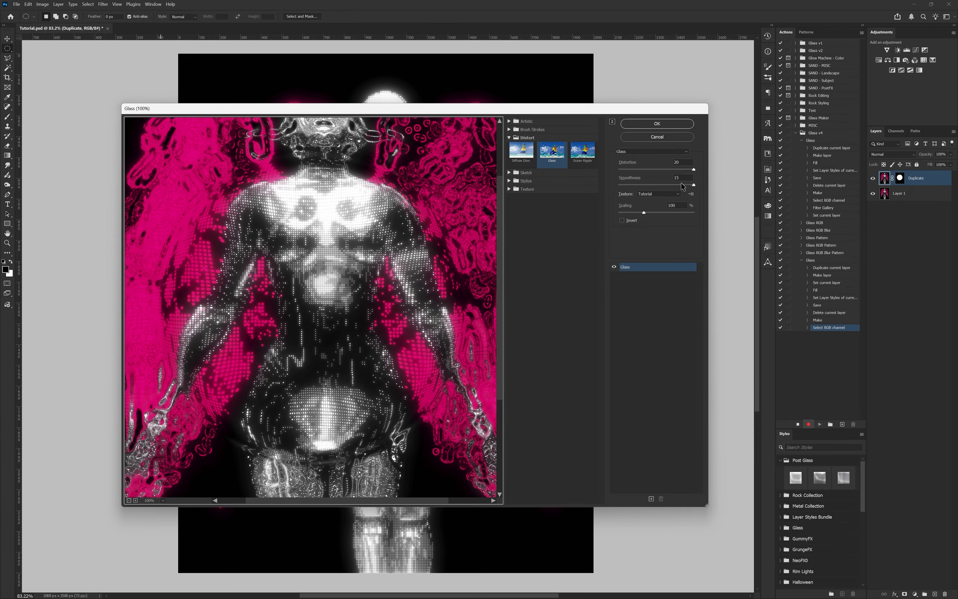
mouse_move(682, 186)
mouse_down()
mouse_move(652, 186)
mouse_move(664, 188)
mouse_up()
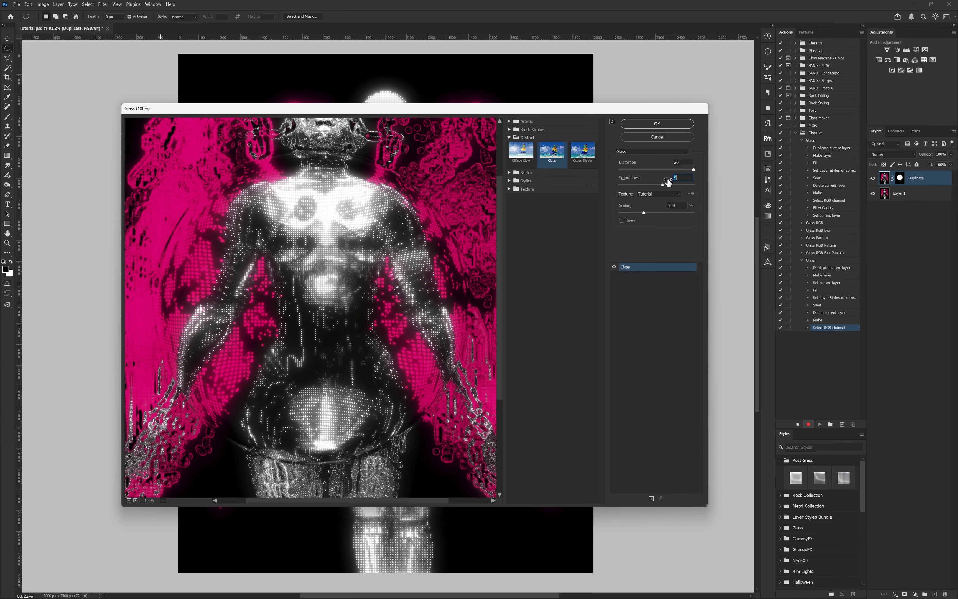
click(675, 124)
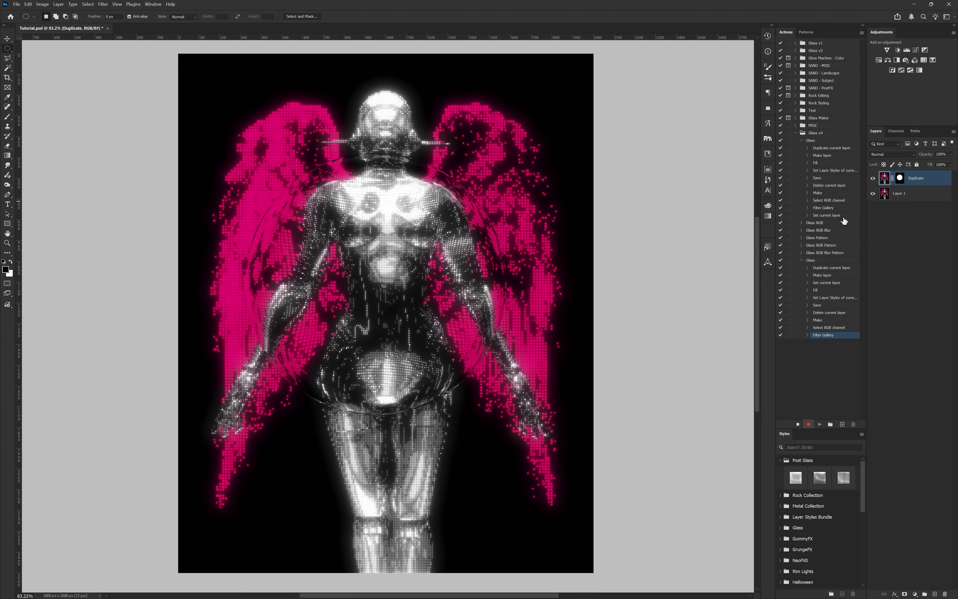
Step: Add a Bevel & Emboss inner bevel to the Duplicate layer, adjusting its light altitude and reducing its size
double_click(935, 183)
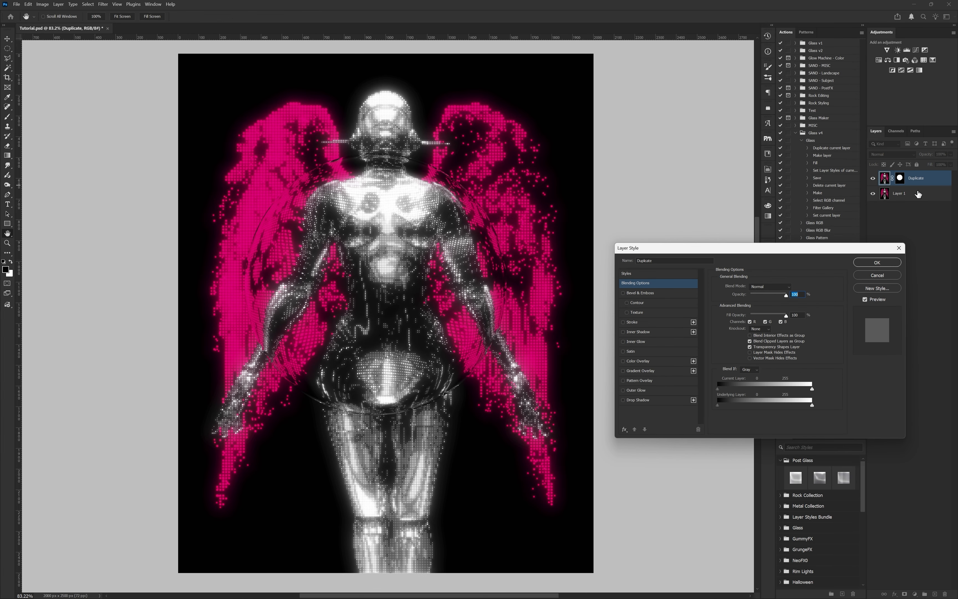
click(643, 293)
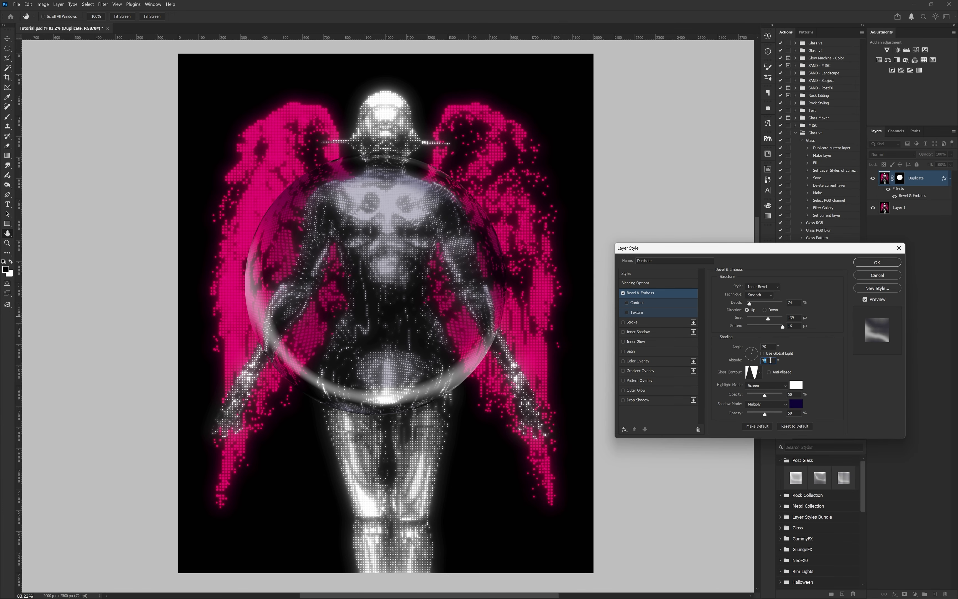
key(Down)
key(Down)
key(Down)
key(Down)
key(Down)
key(Down)
key(Down)
key(Down)
key(Down)
key(Down)
key(Up)
key(Up)
key(Up)
key(Up)
key(Up)
key(Up)
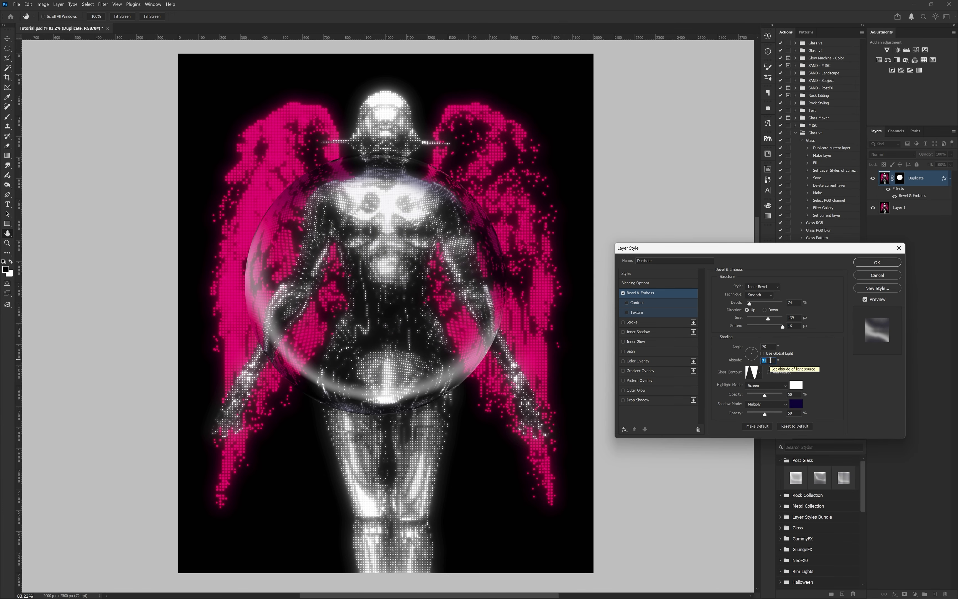
mouse_move(768, 318)
mouse_down()
mouse_move(755, 316)
mouse_move(735, 336)
mouse_move(747, 322)
mouse_up()
Step: Add two inner shadows to the Duplicate layer, one of them white in Linear Dodge (Add) mode, and stop recording the action
click(694, 332)
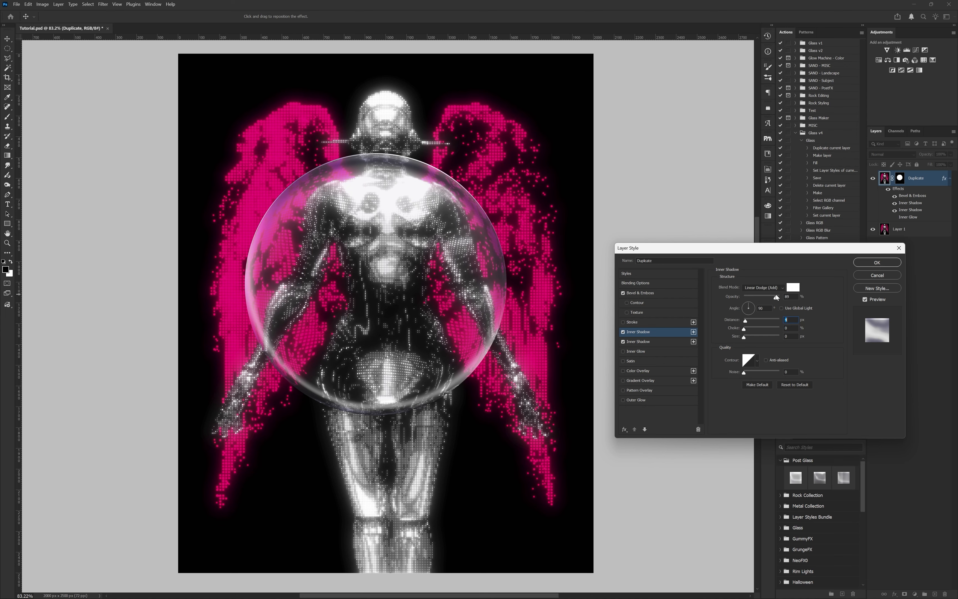
key(Return)
click(798, 425)
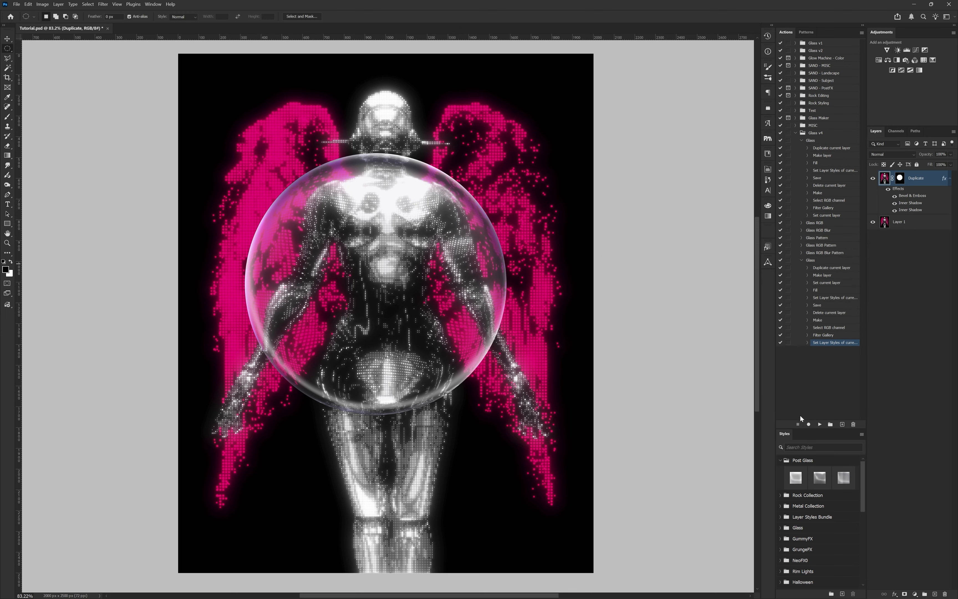
Step: Delete the finished glass layer and play the recorded Glass action on a new circular selection over the figure's torso
click(824, 264)
key(Delete)
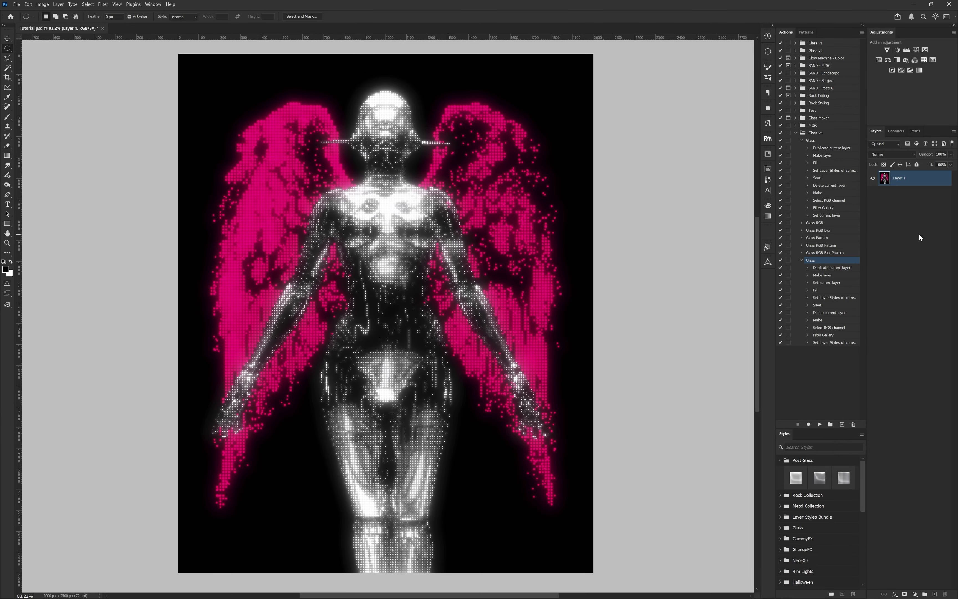
drag(332, 303, 453, 218)
drag(368, 259, 347, 230)
click(821, 425)
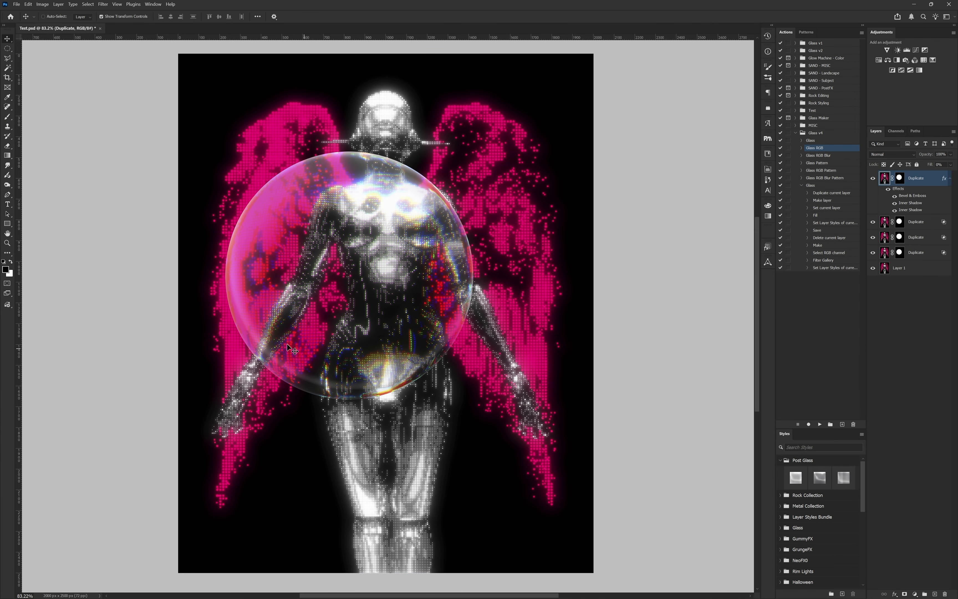
Step: Delete the four Duplicate layers and copy the recorded Glass action under the name Glass RGB
shift+click(927, 254)
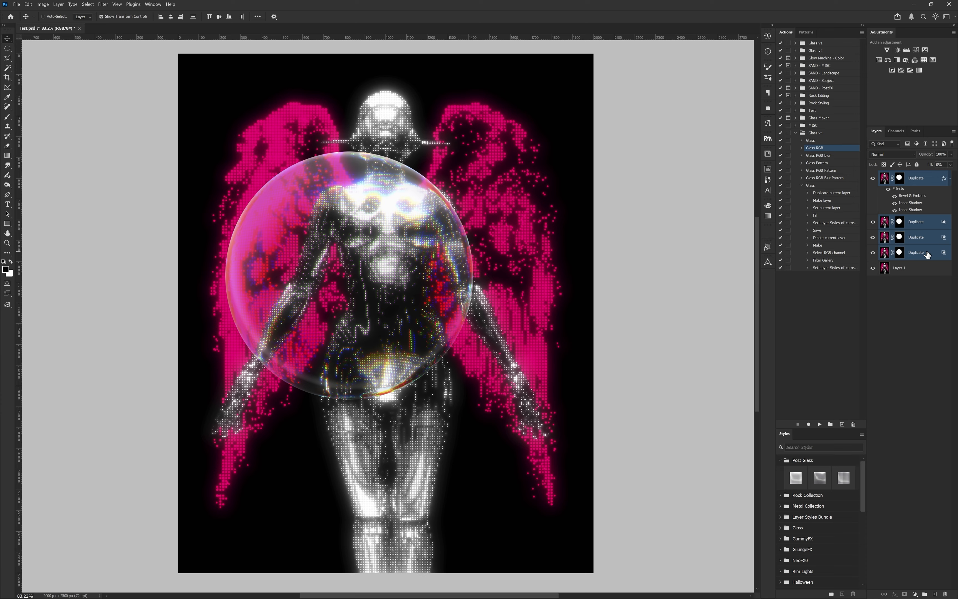
key(Delete)
click(812, 186)
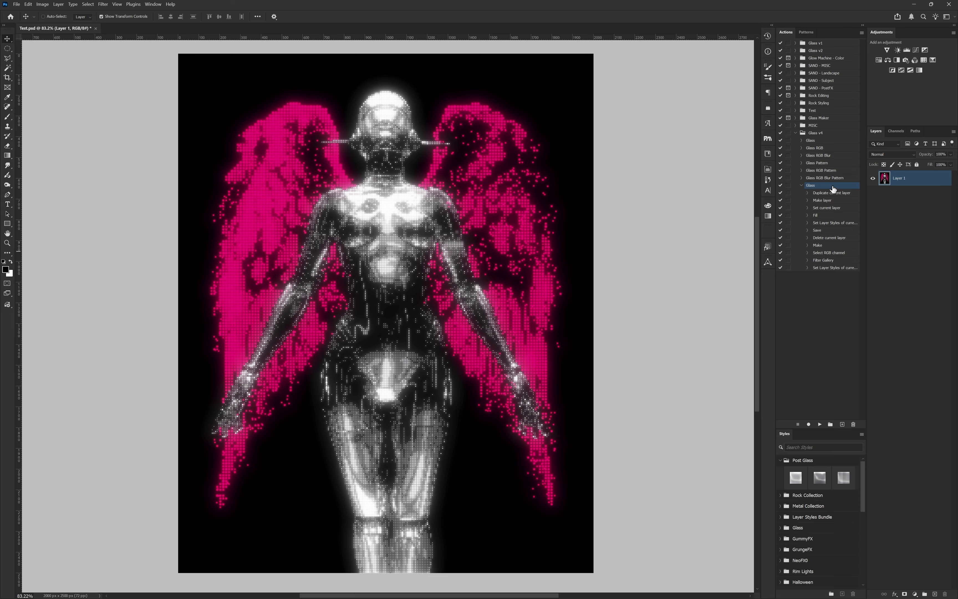
drag(822, 186, 843, 425)
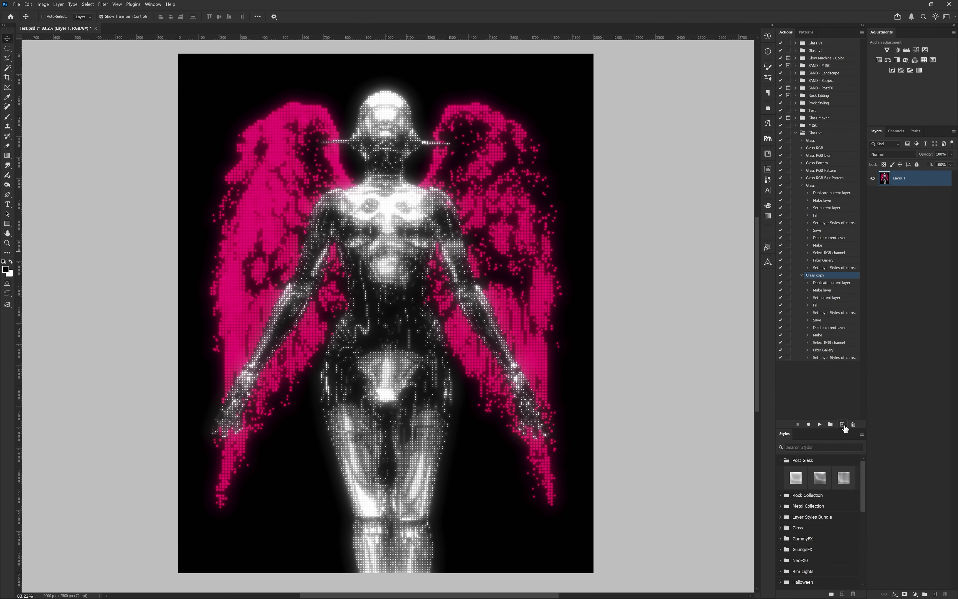
double_click(823, 276)
click(825, 276)
Step: Remove the Filter Gallery and Set Layer Styles commands from the new Glass RGB action and collapse the Glass action
click(824, 349)
shift+click(832, 357)
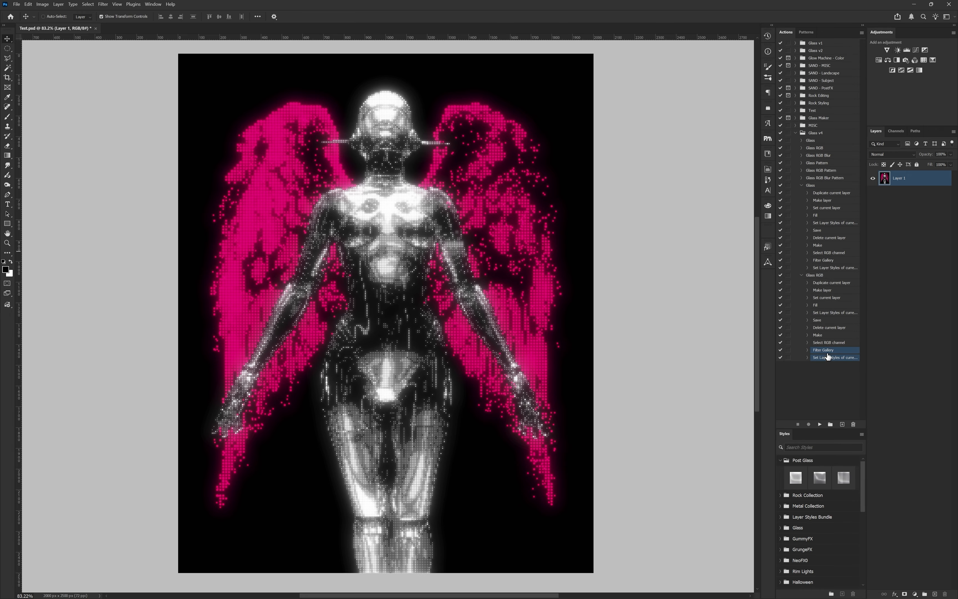
drag(832, 357, 854, 425)
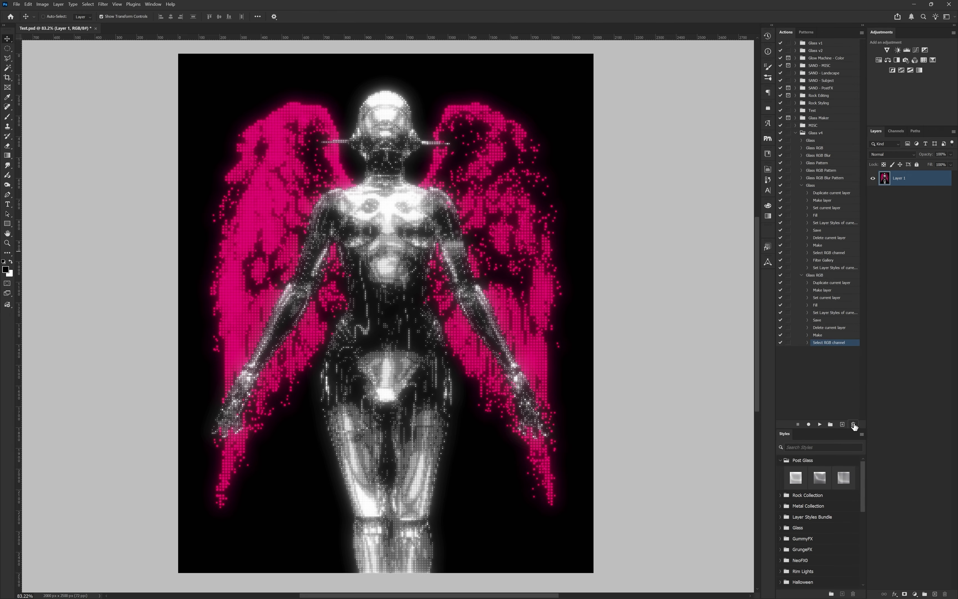
click(802, 186)
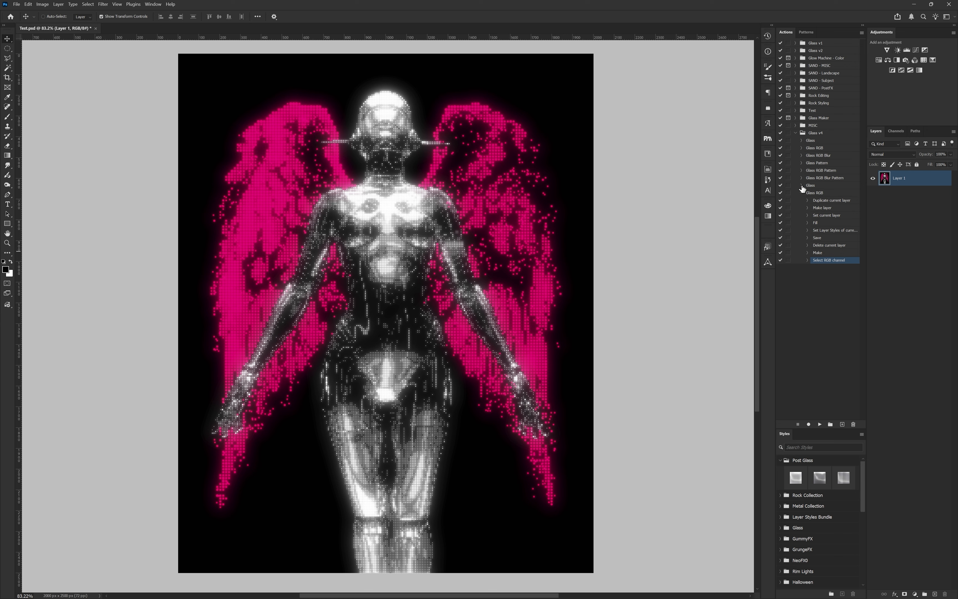
Step: Select a circular area over the figure's torso and play the shortened Glass RGB action on it
click(8, 48)
drag(342, 283, 485, 178)
click(815, 193)
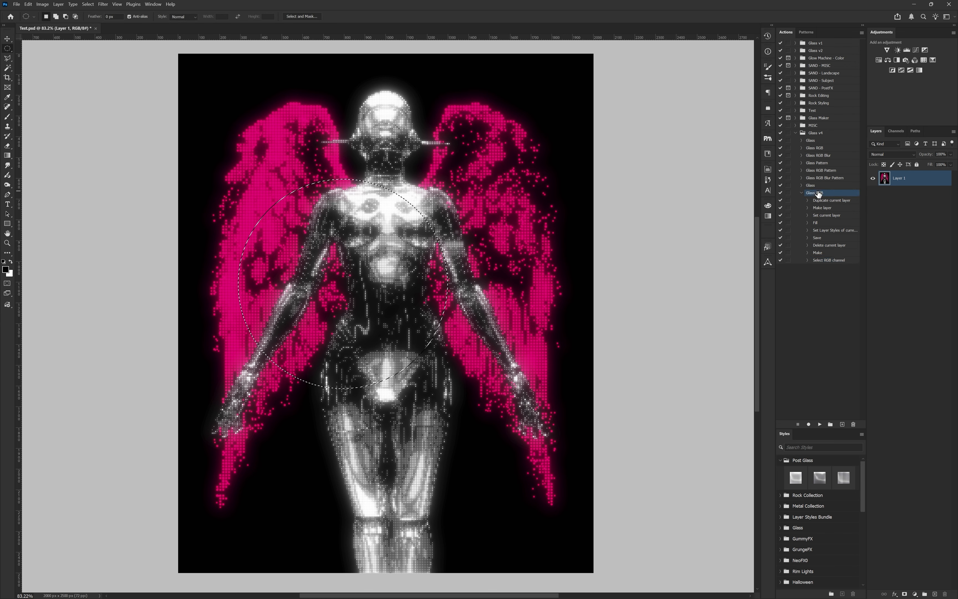
click(820, 424)
Step: Record after Select RGB channel a copy of the Duplicate layer's content and the exclusion of its green channel in the blending options
click(830, 261)
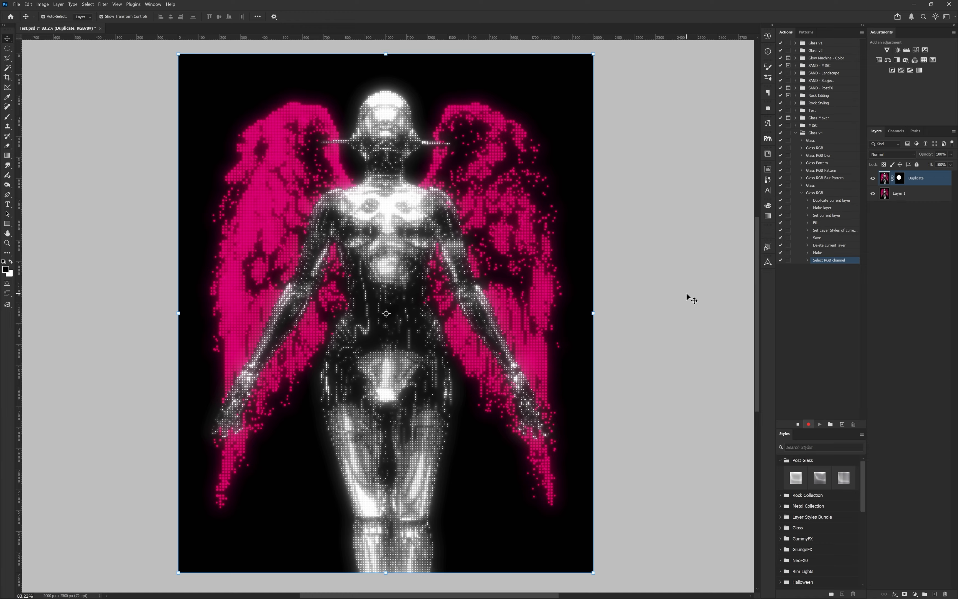
key(ctrl+c)
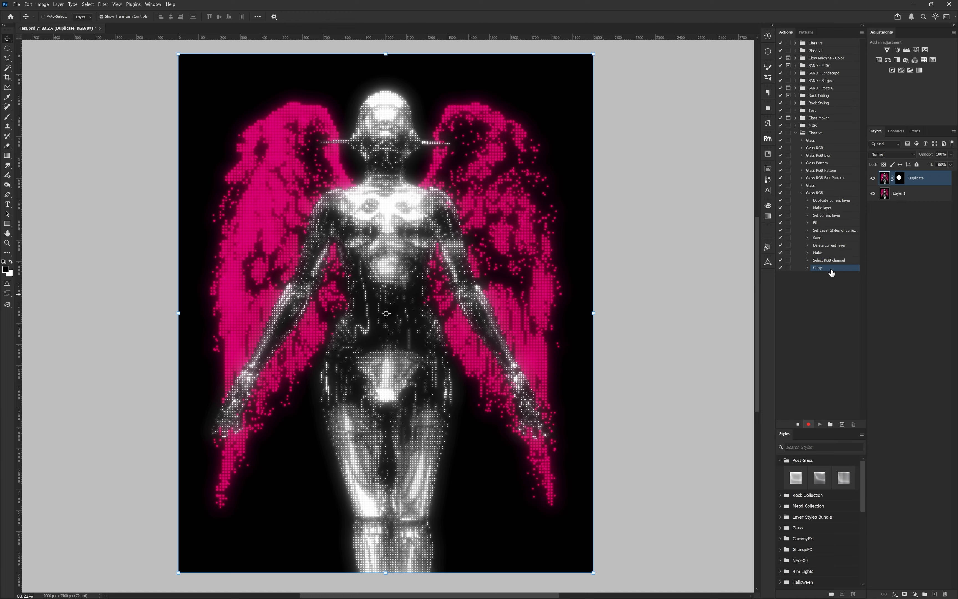
double_click(938, 179)
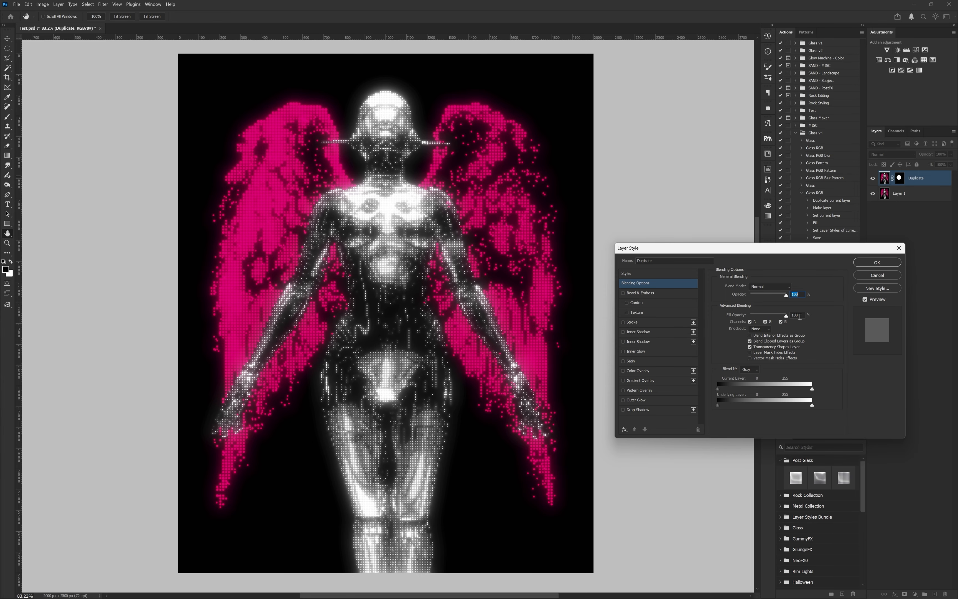
click(765, 321)
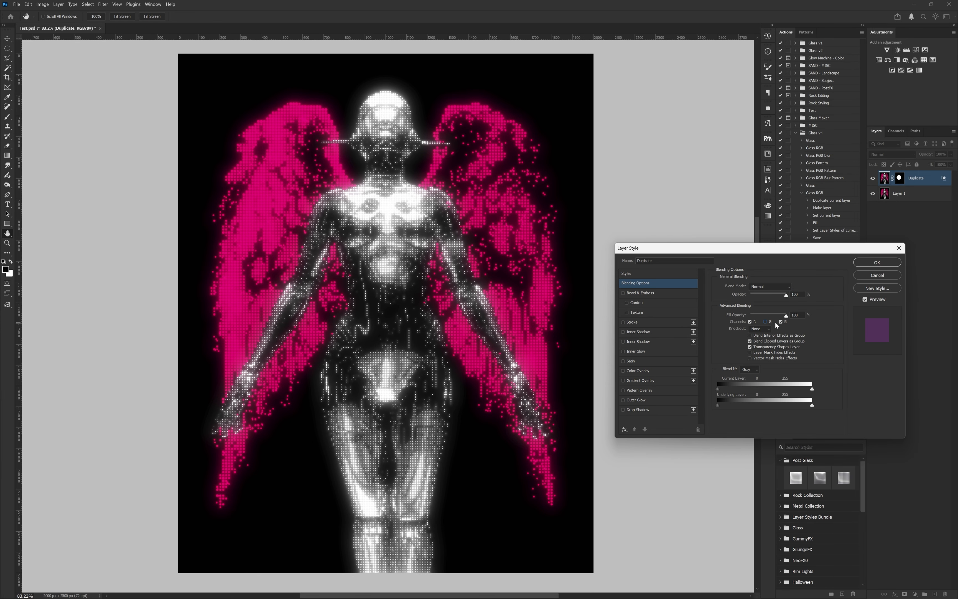
click(874, 262)
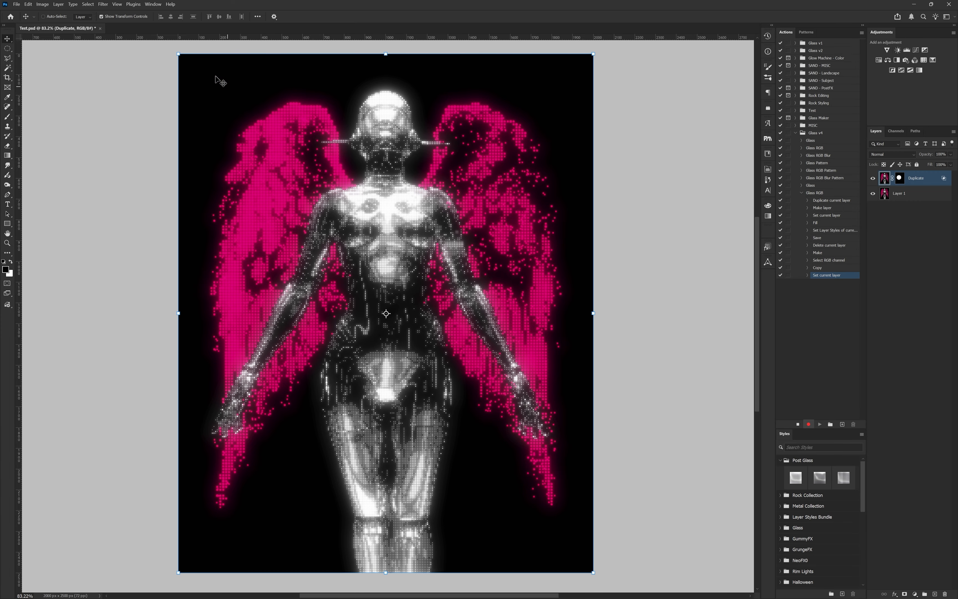
Step: Record the Glass filter on the Duplicate layer, loading the Tutorial texture and setting both Distortion and Smoothness to 7
click(103, 4)
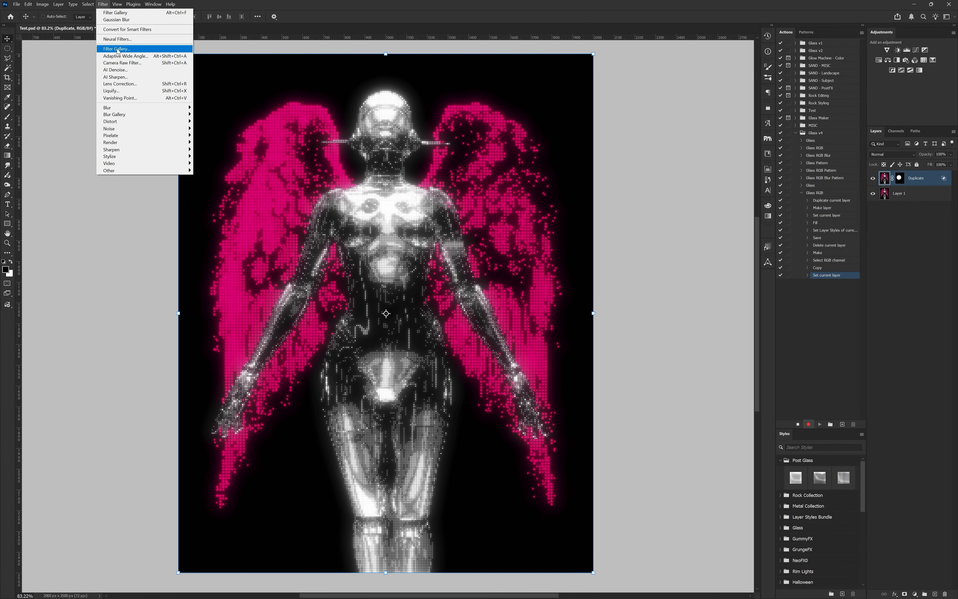
click(123, 55)
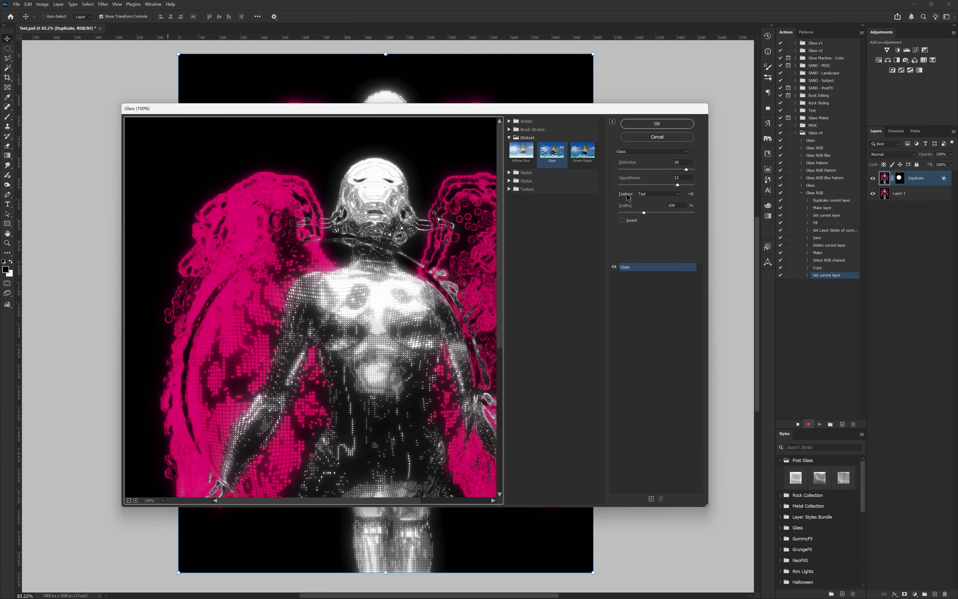
click(693, 194)
click(714, 203)
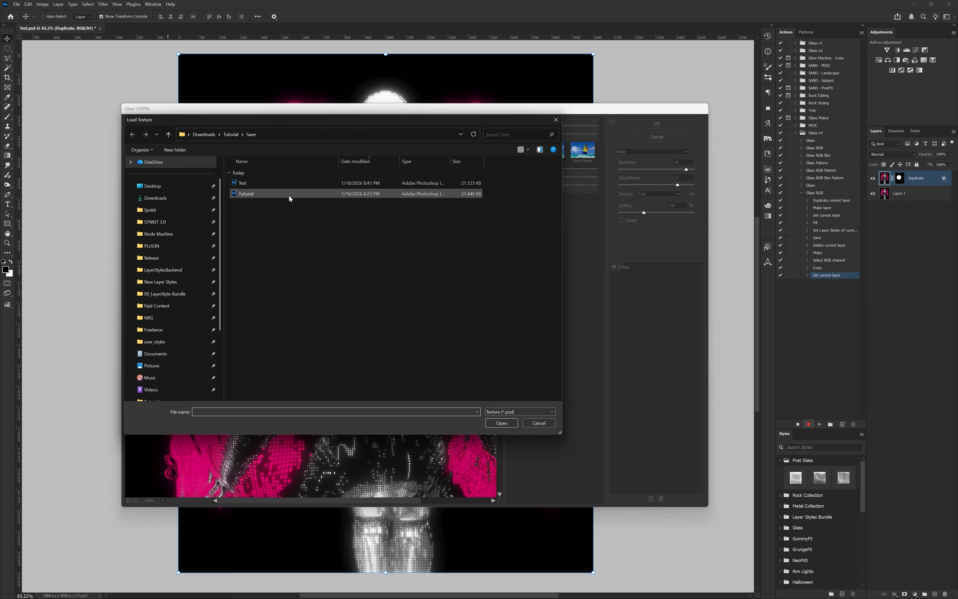
double_click(297, 195)
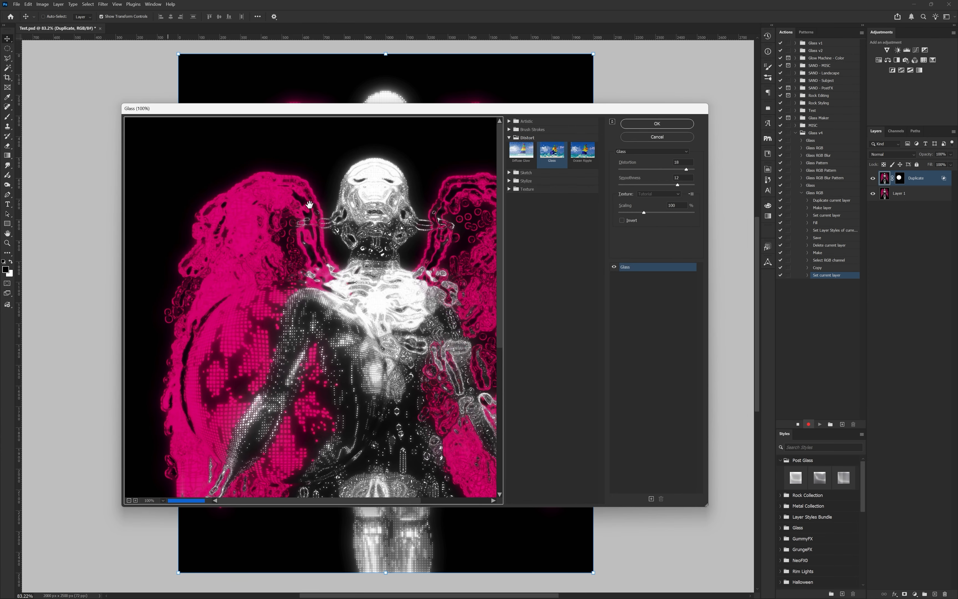
click(679, 127)
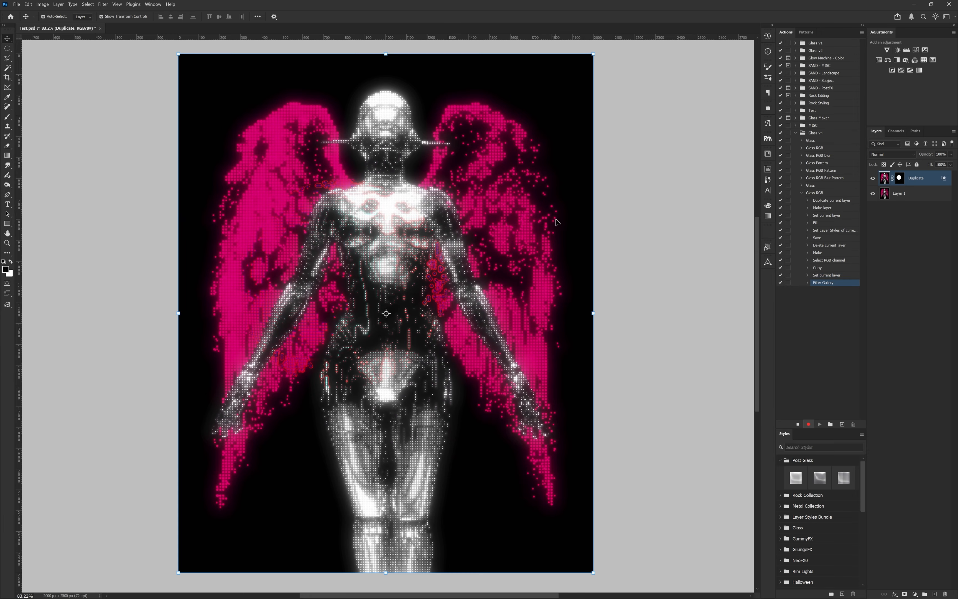
Step: Record pasting a second Duplicate layer above and excluding its red and blue channels in the blending options
key(ctrl+v)
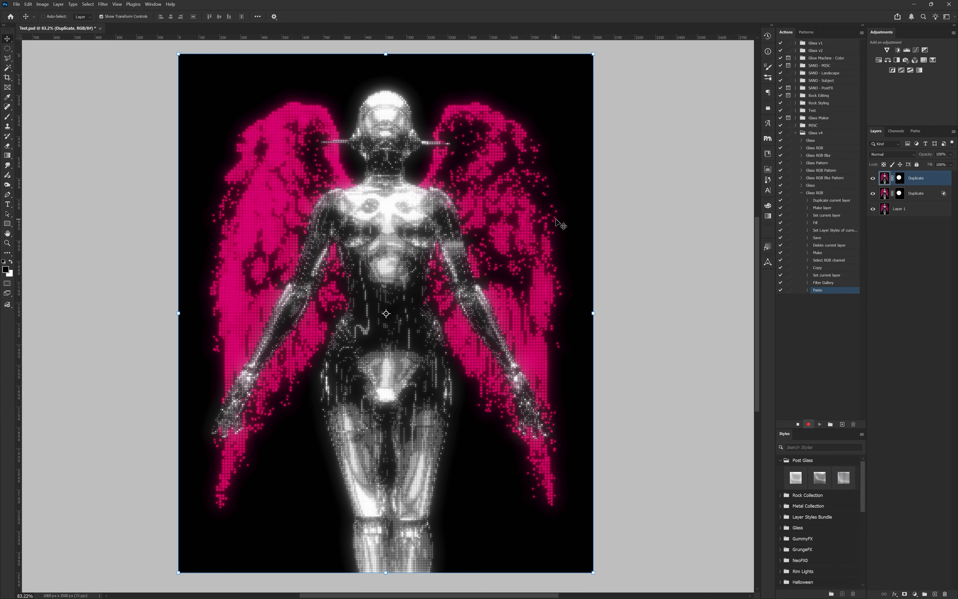
click(807, 291)
double_click(936, 183)
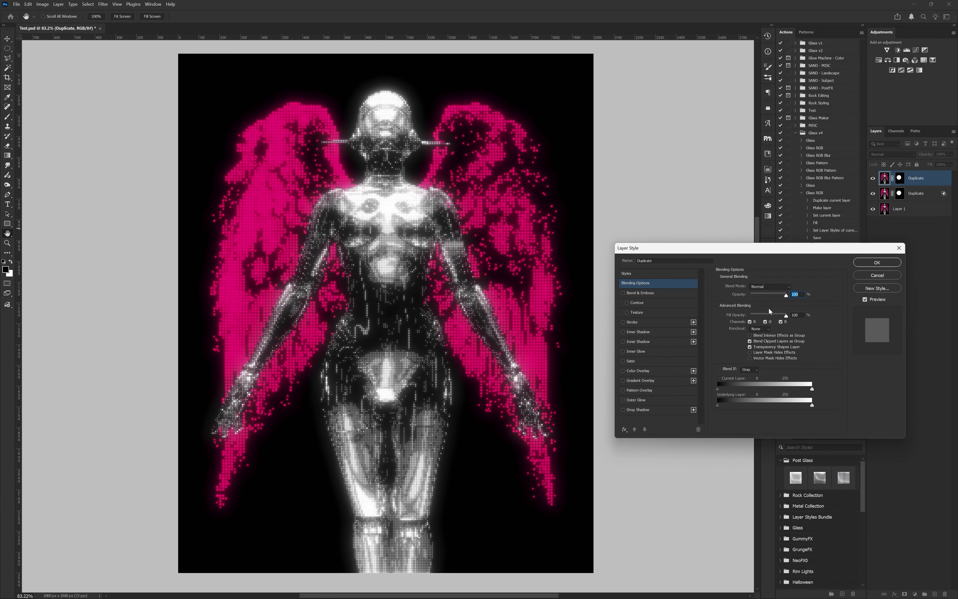
click(754, 322)
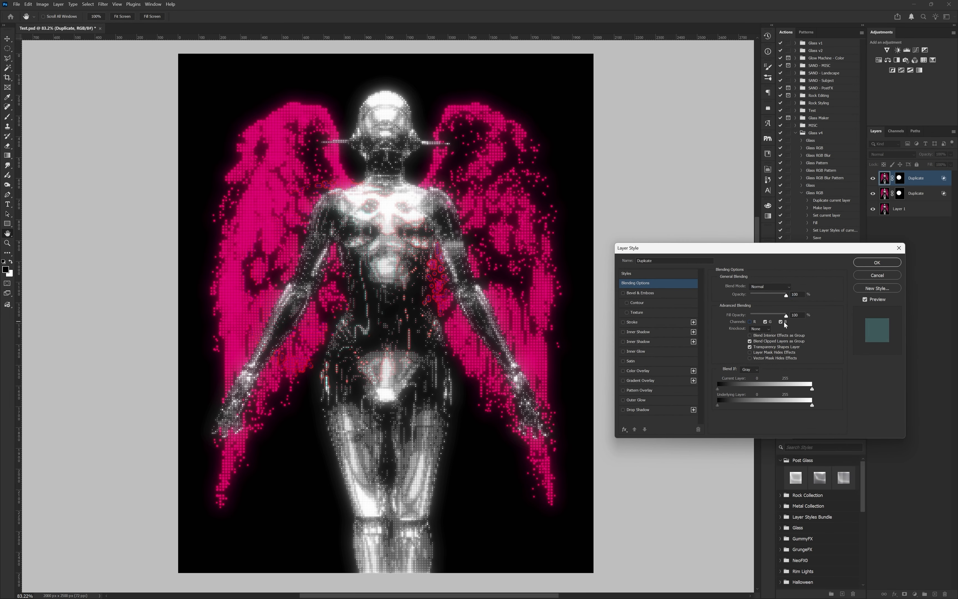
click(870, 263)
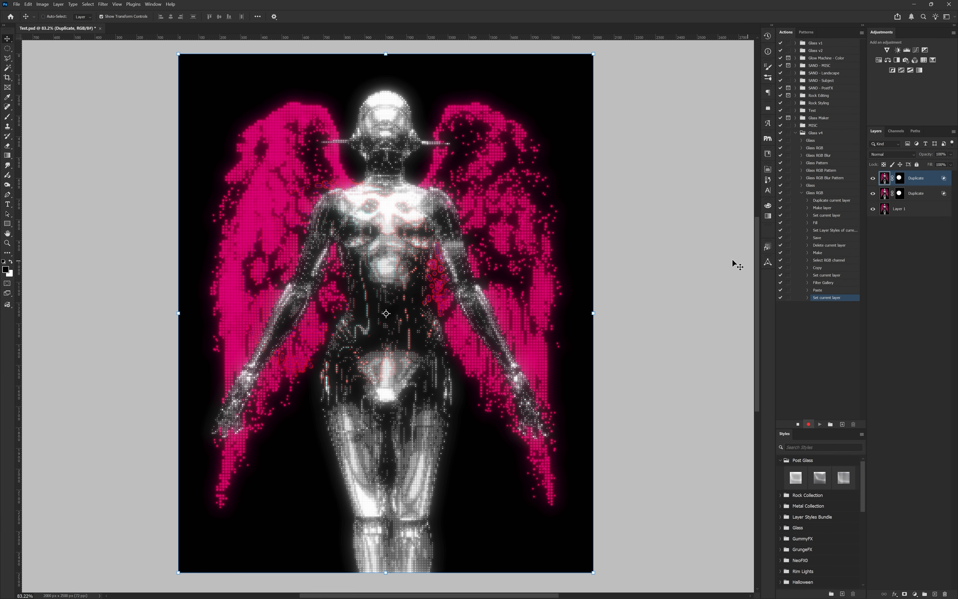
Step: Record the Glass filter with the Tutorial texture on the green-channel Duplicate layer
click(104, 5)
click(121, 49)
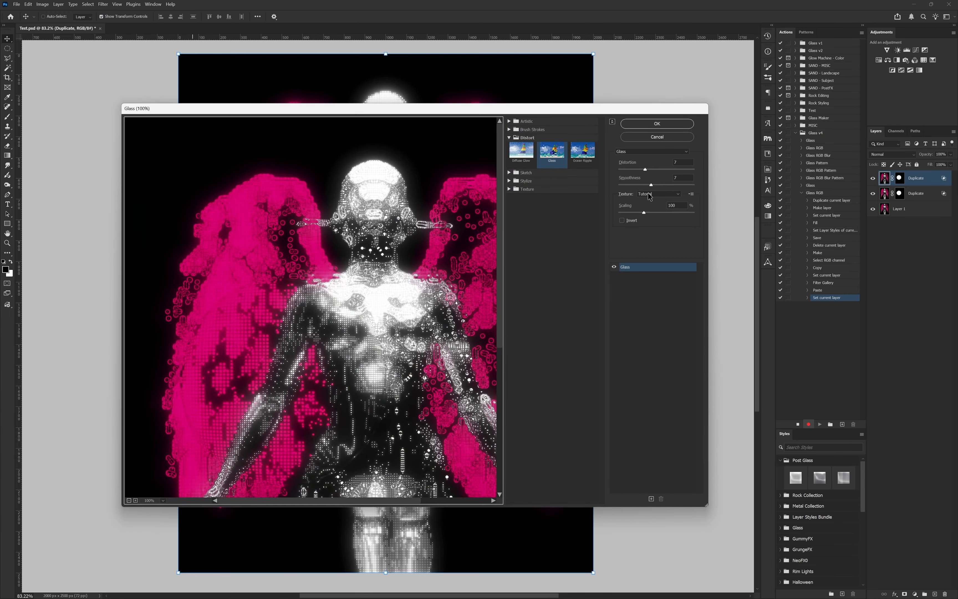
key(Return)
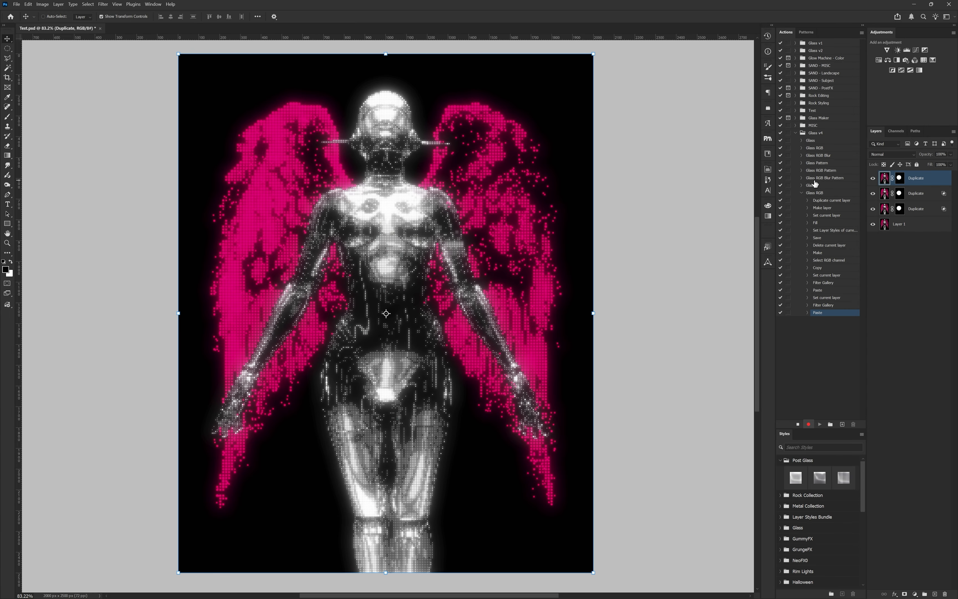
Step: Record a third pasted Duplicate layer with its red and green channels excluded in the blending options
double_click(934, 181)
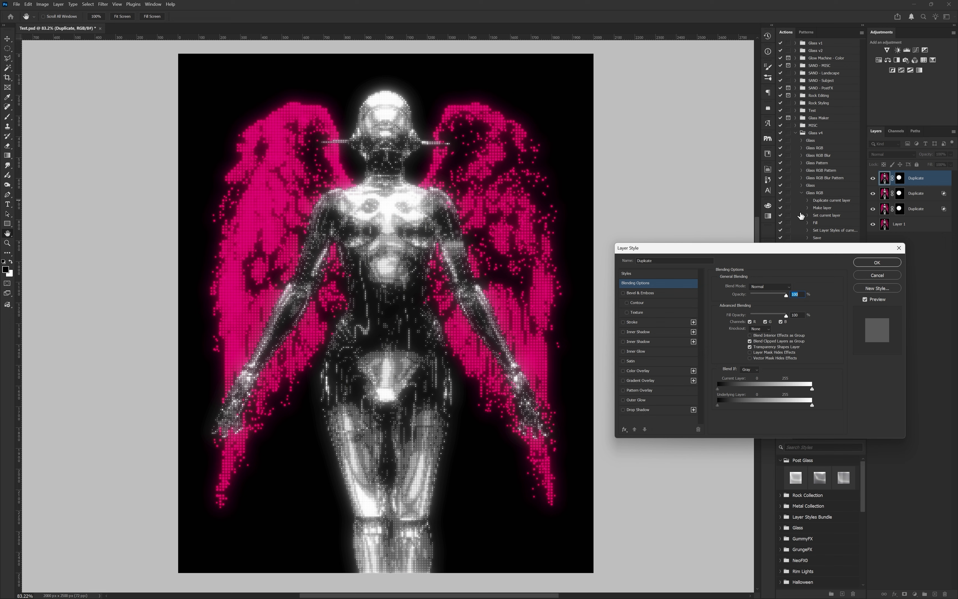
click(769, 322)
click(751, 322)
click(872, 262)
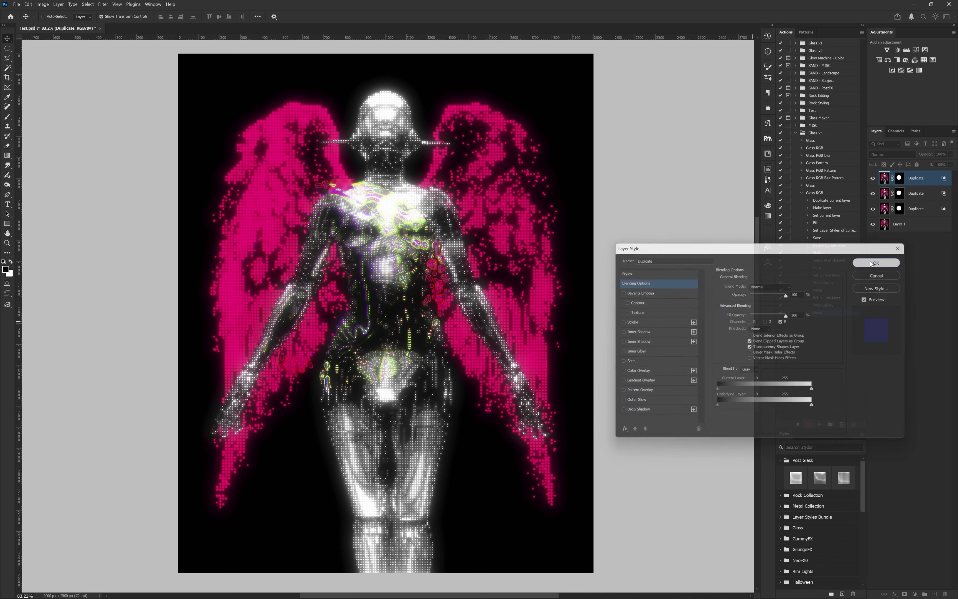
Step: Adjust the Glass distortion for the blue-channel Duplicate layer and record the filter on it
click(103, 4)
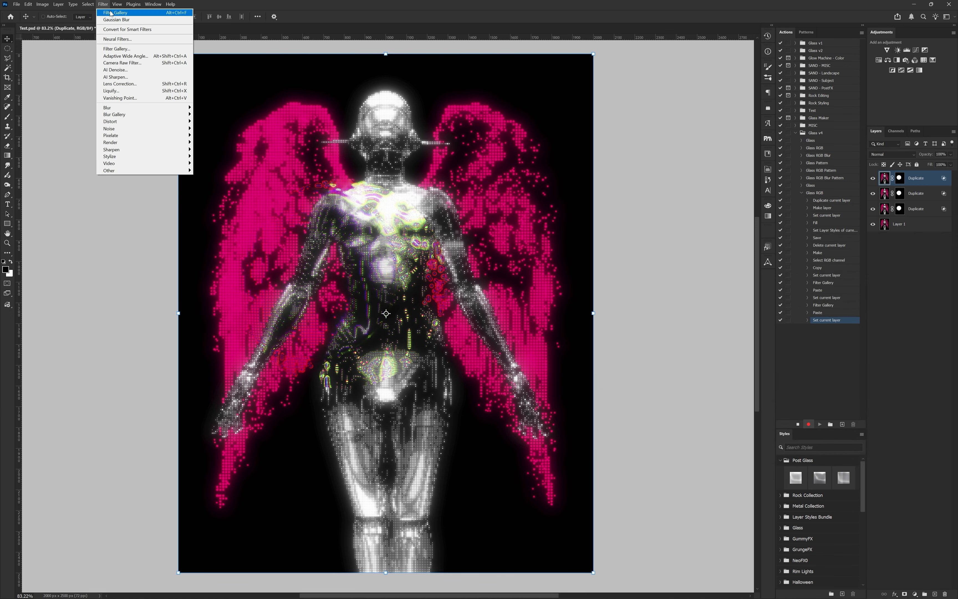
click(132, 49)
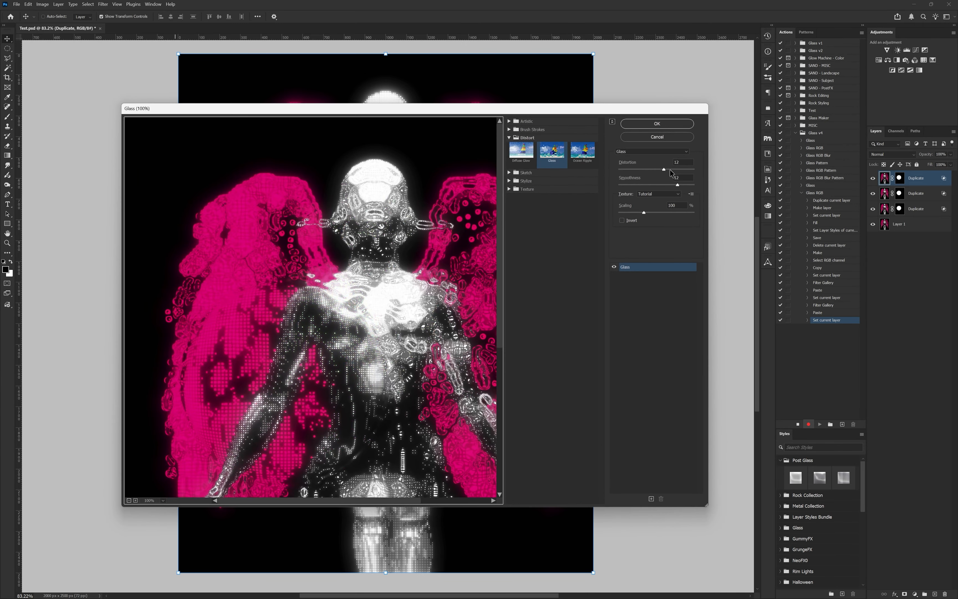
drag(664, 170, 724, 185)
key(ctrl+z)
click(673, 124)
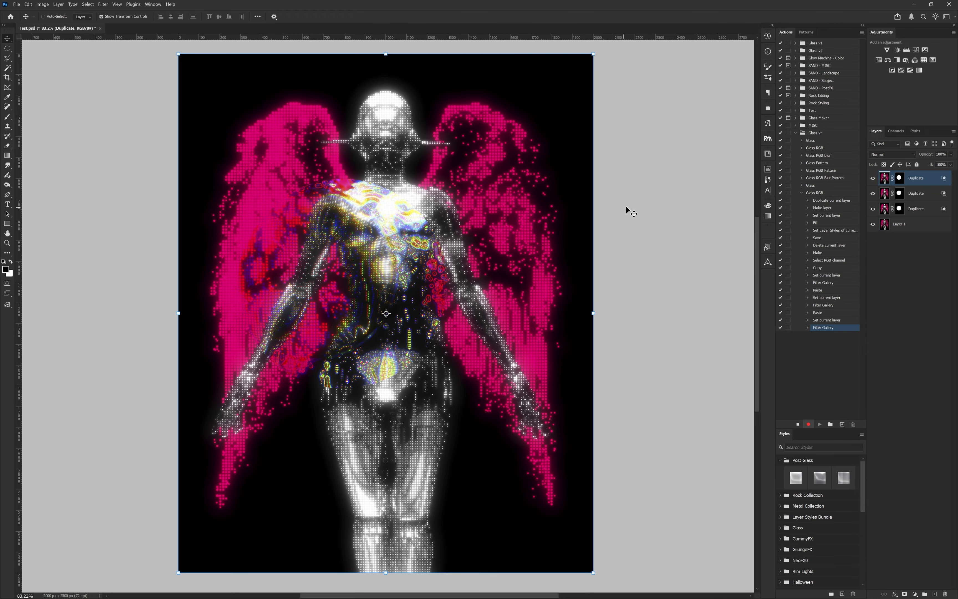
Step: Record pasting a top Duplicate layer, setting its Fill Opacity to 0% and adding Bevel & Emboss
key(ctrl+v)
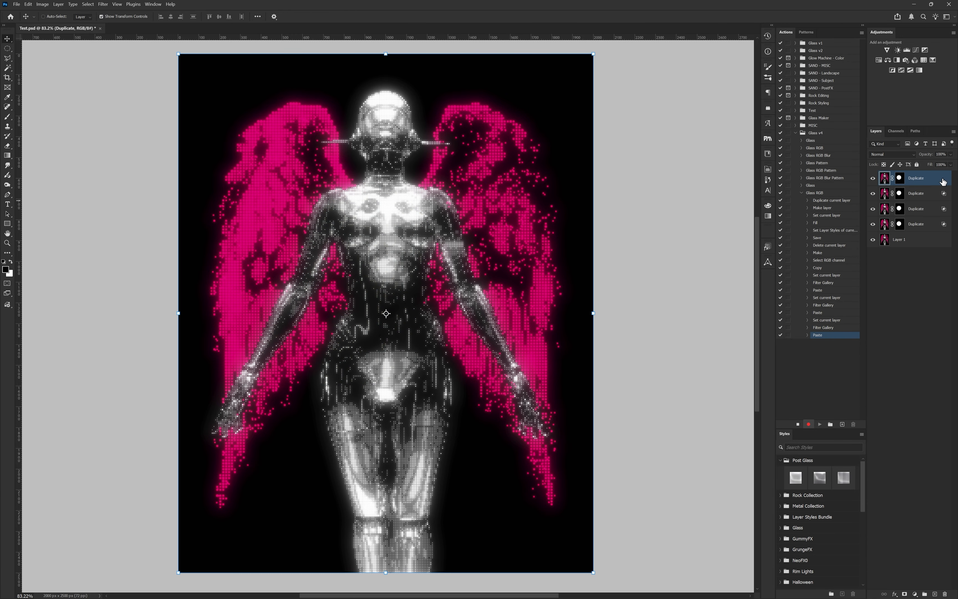
double_click(945, 181)
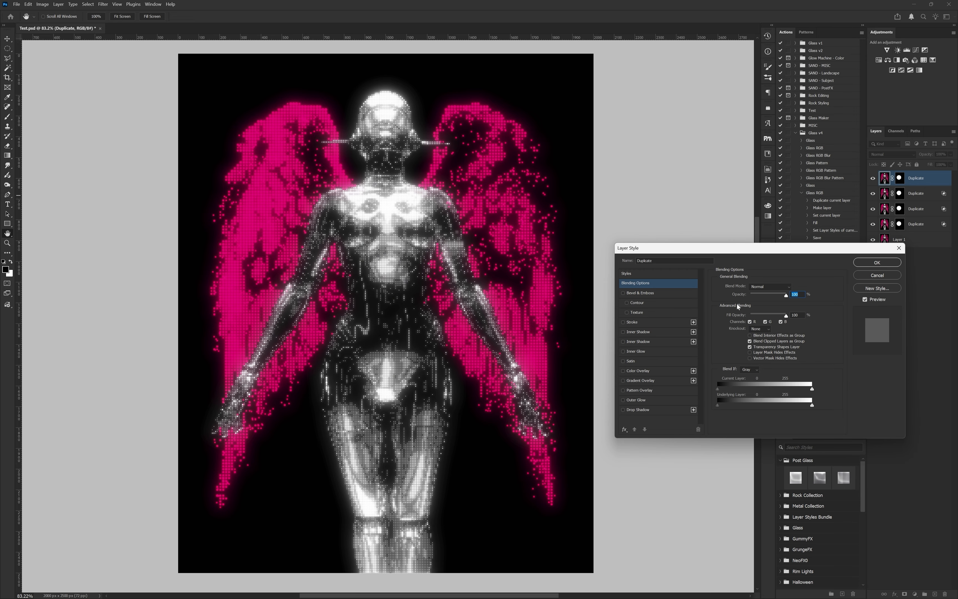
drag(775, 315, 725, 316)
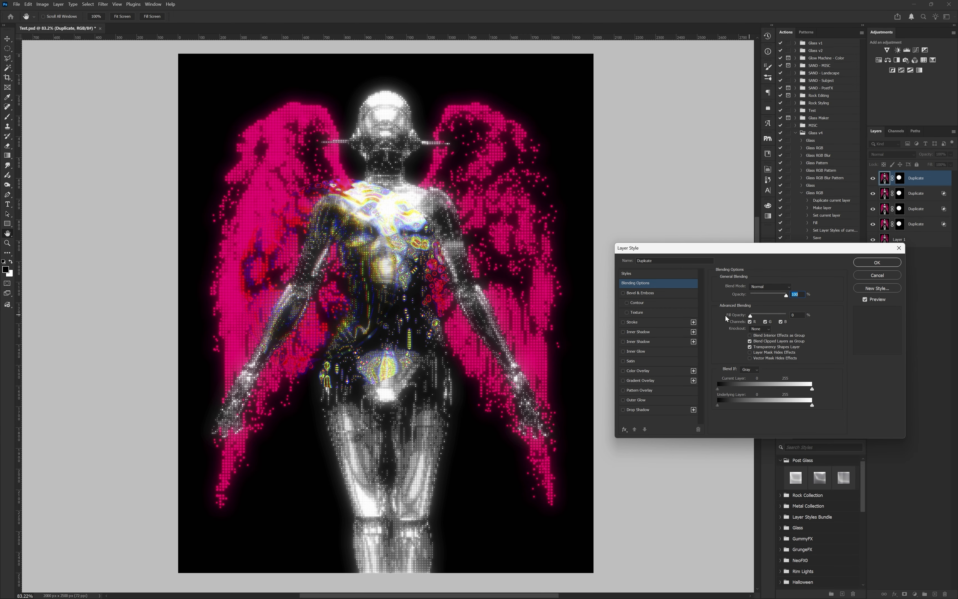
click(623, 293)
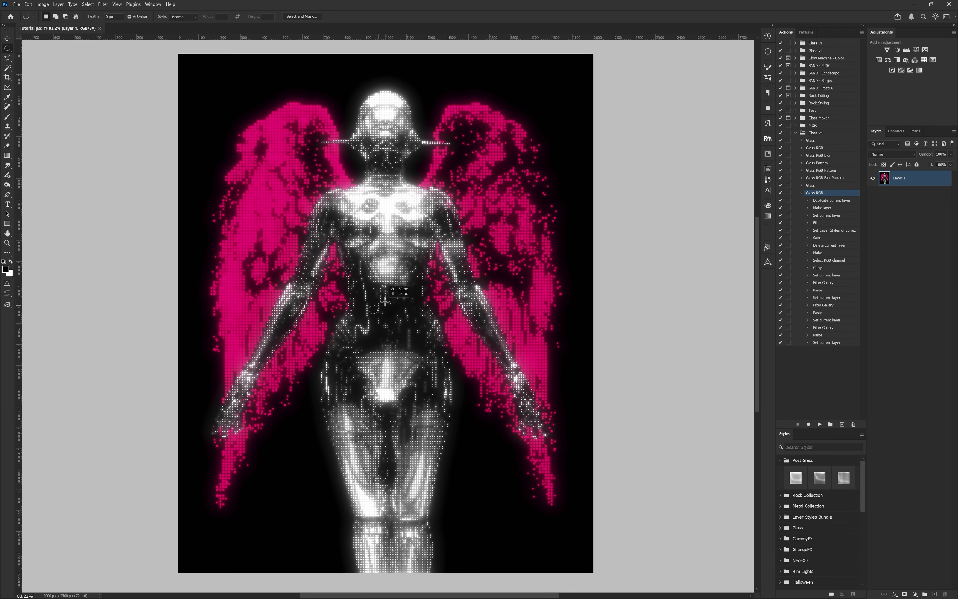
Step: Test the Glass RGB action on a circular selection over the figure's torso and delete the resulting Duplicate layers
drag(378, 303, 564, 186)
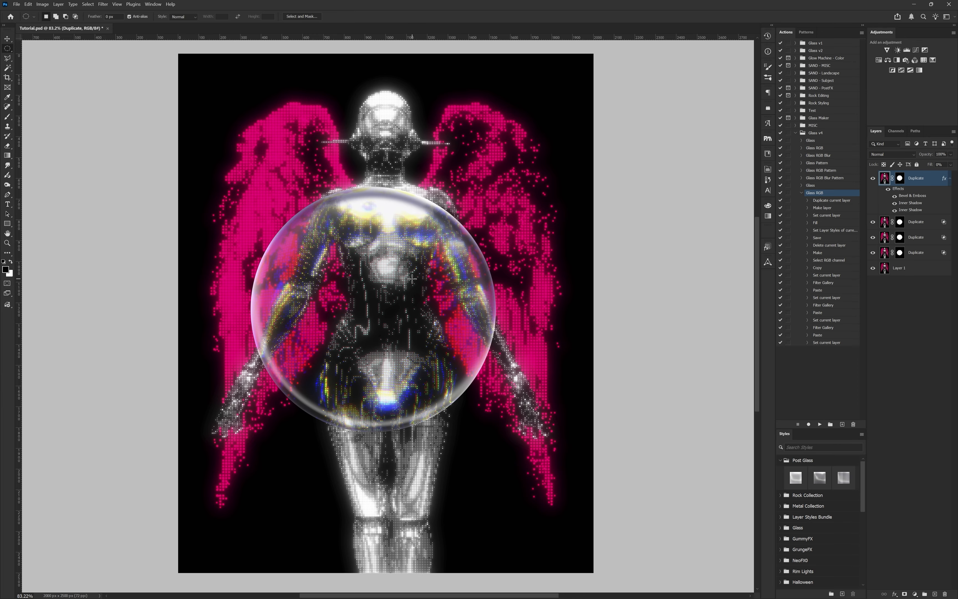
key(v)
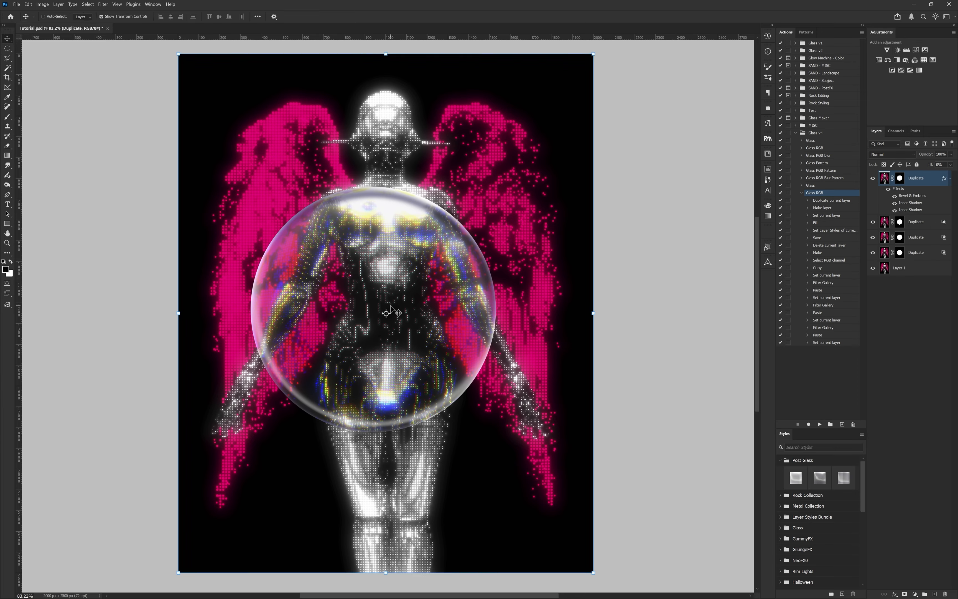
shift+click(919, 254)
key(Delete)
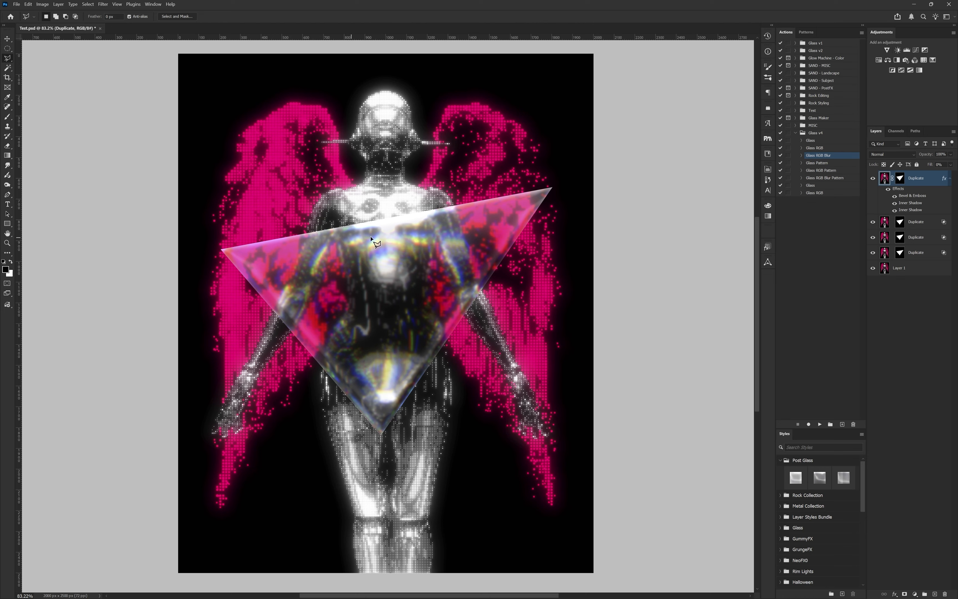
Step: Expand the Glass RGB Blur action and examine where its Gaussian Blur commands sit among the recorded commands
key(v)
click(801, 156)
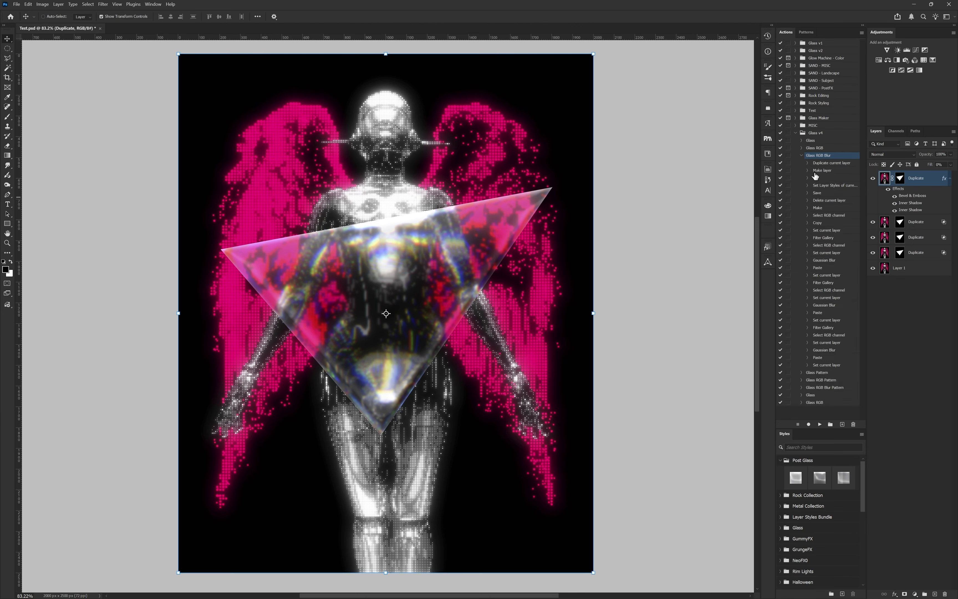
click(824, 261)
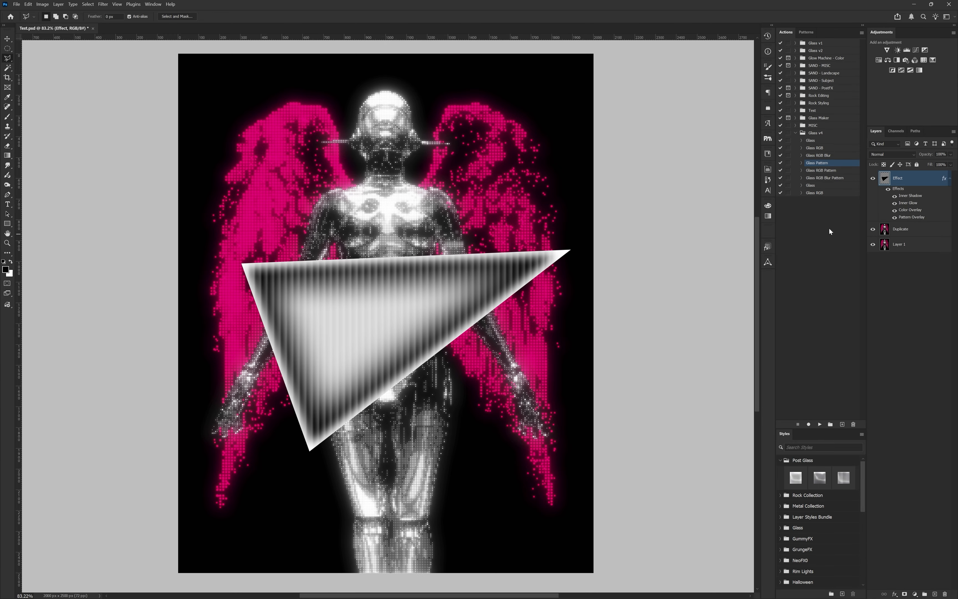
Step: Compare the Effect layer with and without its Pattern Overlay and examine the overlay's settings
click(896, 218)
click(896, 218)
click(896, 218)
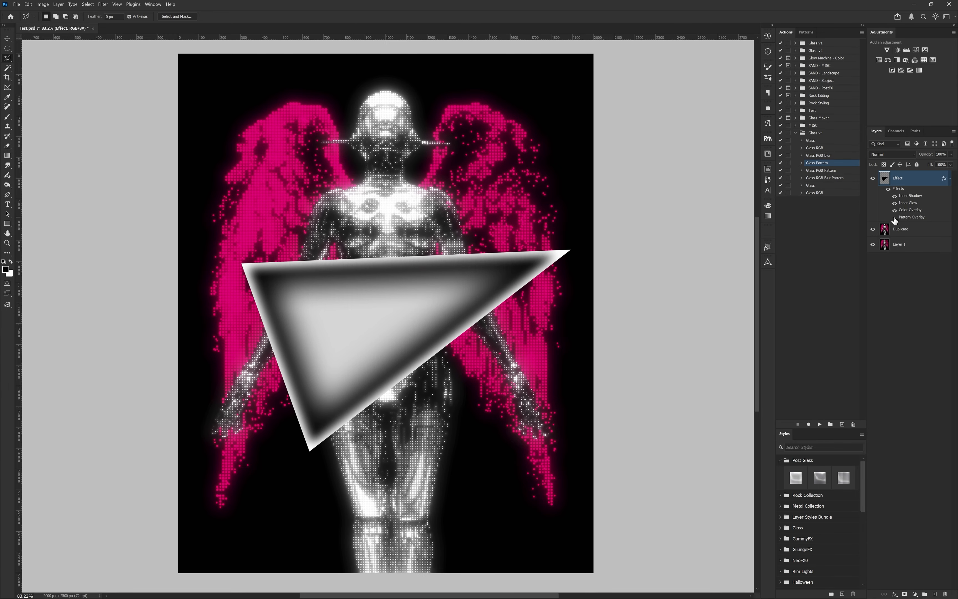
click(895, 217)
double_click(905, 218)
drag(769, 341, 760, 341)
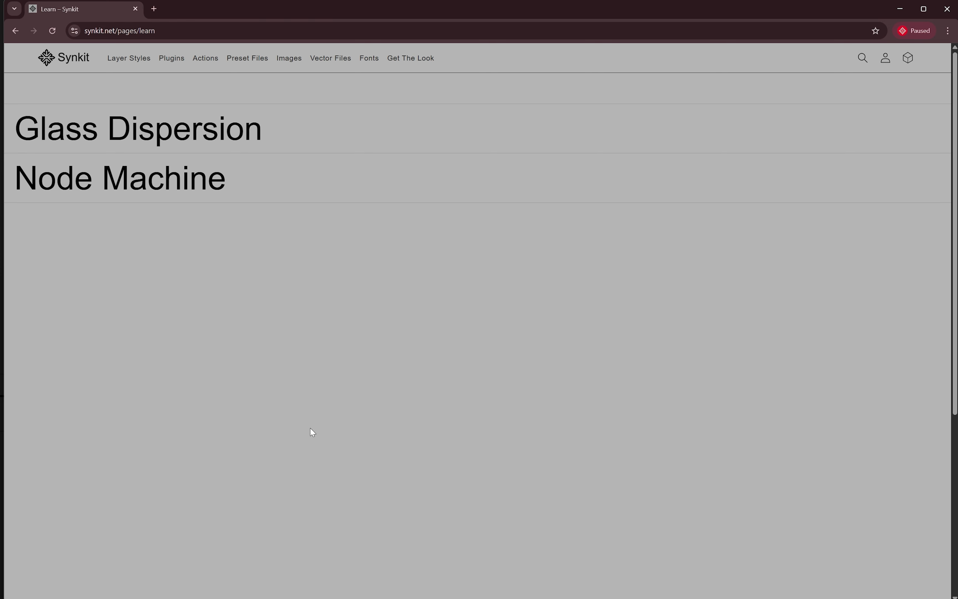
Step: Open Glass Dispersion on Synkit's Learn page and, in Photoshop, save the texture as Saved for the Glass RGB Blur Pattern action
click(156, 131)
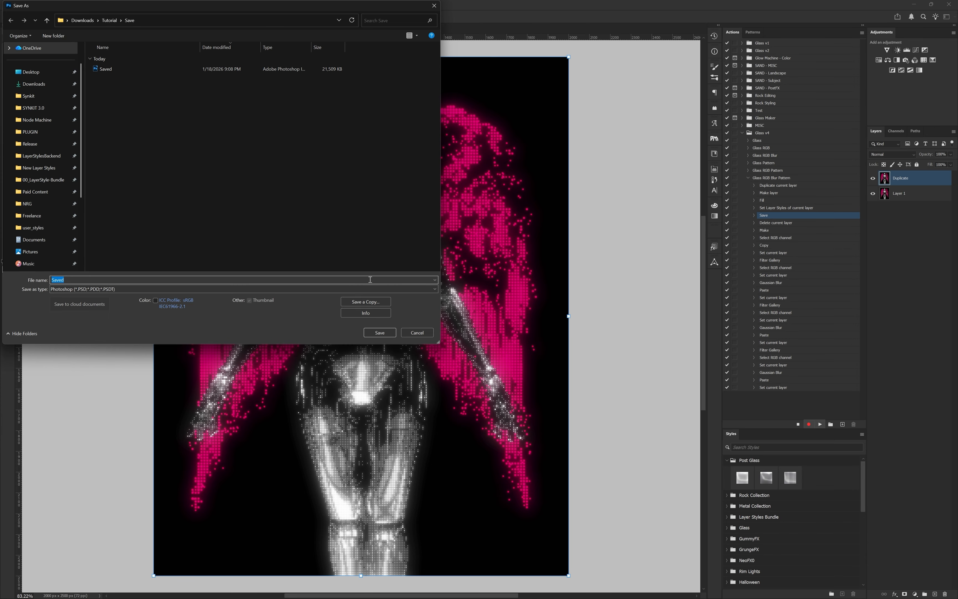
key(Return)
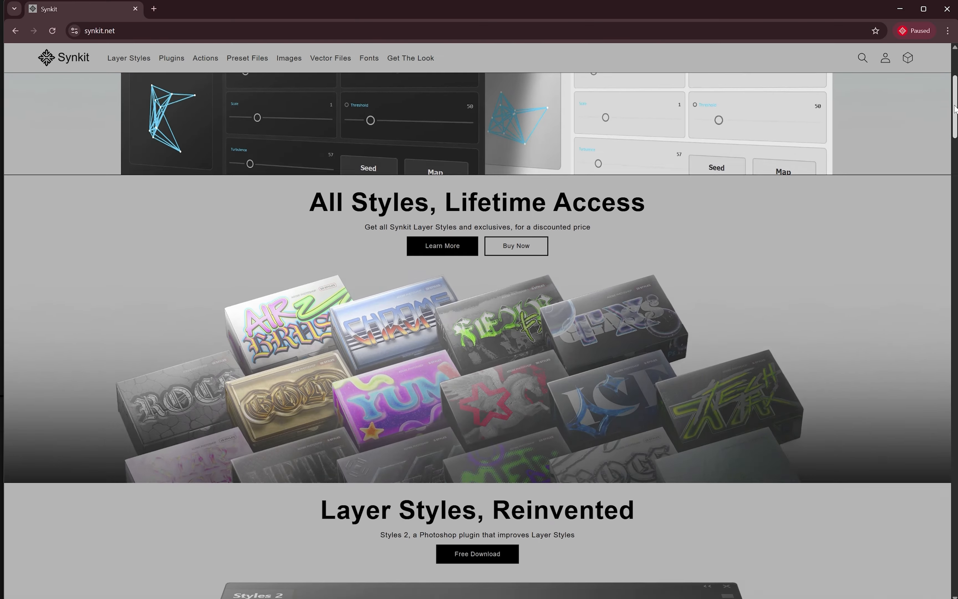
Step: Browse Synkit's Node Machine plugin page and its Layer Styles collection
scroll(954, 109, down, 15)
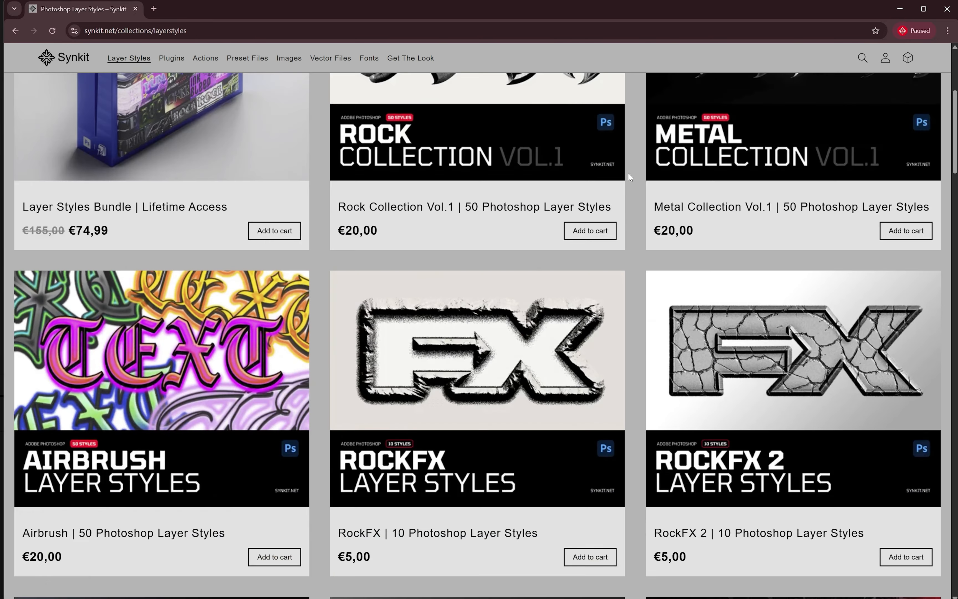
scroll(638, 180, down, 12)
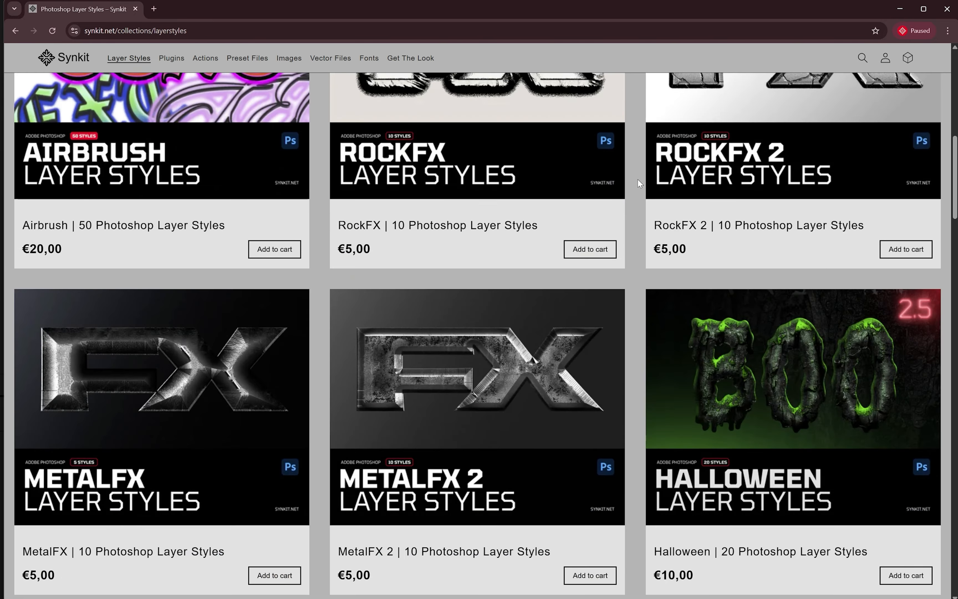
scroll(638, 179, down, 15)
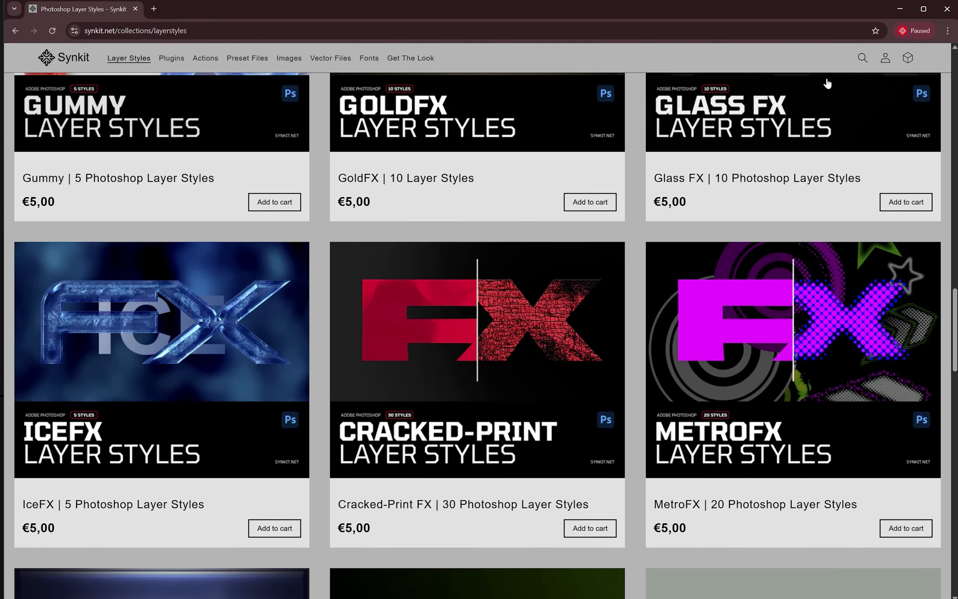